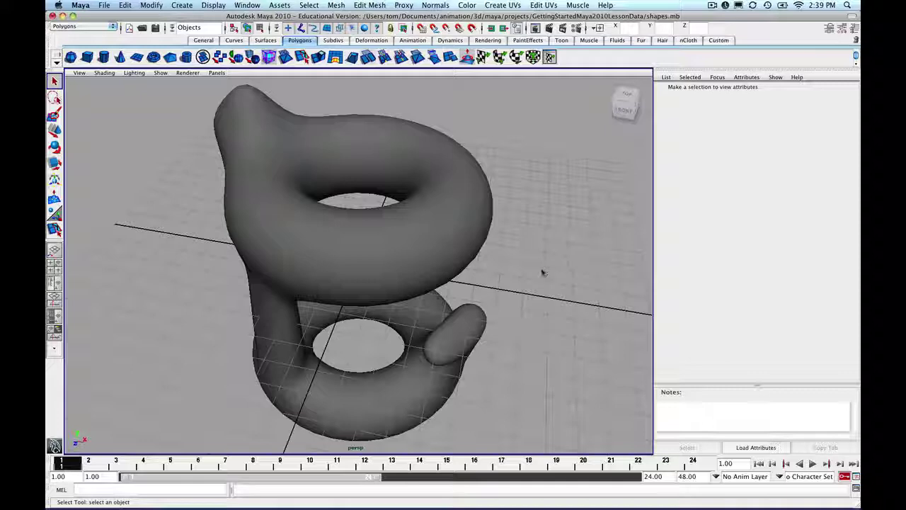
- Start a new empty scene, saving the changes to shapes.mb
alt+drag(526, 281, 708, 247)
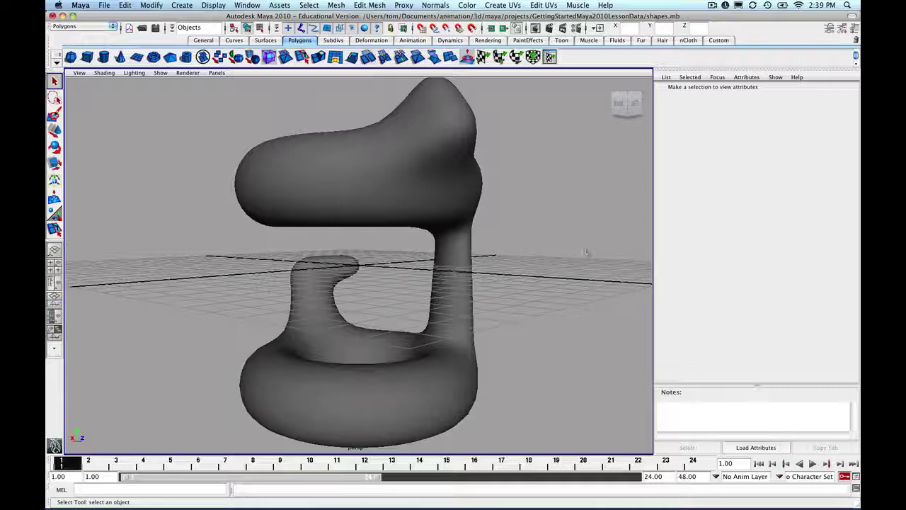
alt+drag(314, 323, 366, 342)
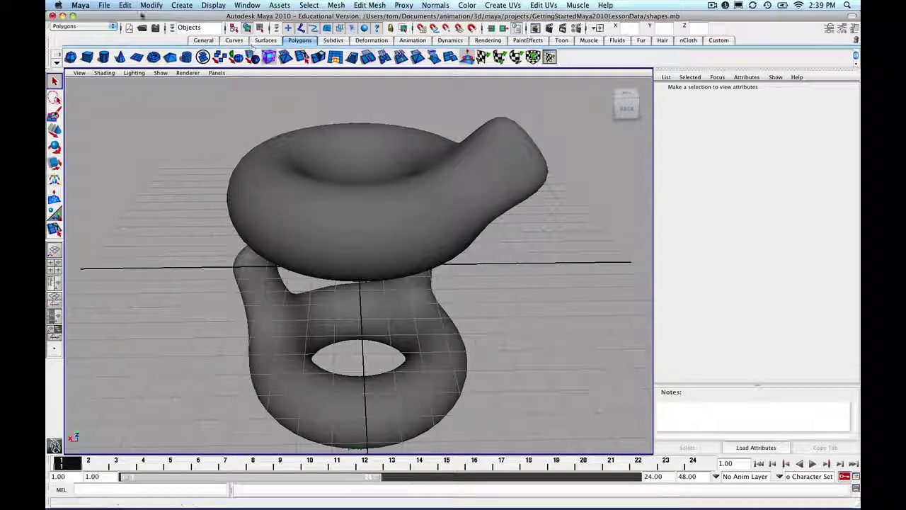
click(103, 5)
click(106, 24)
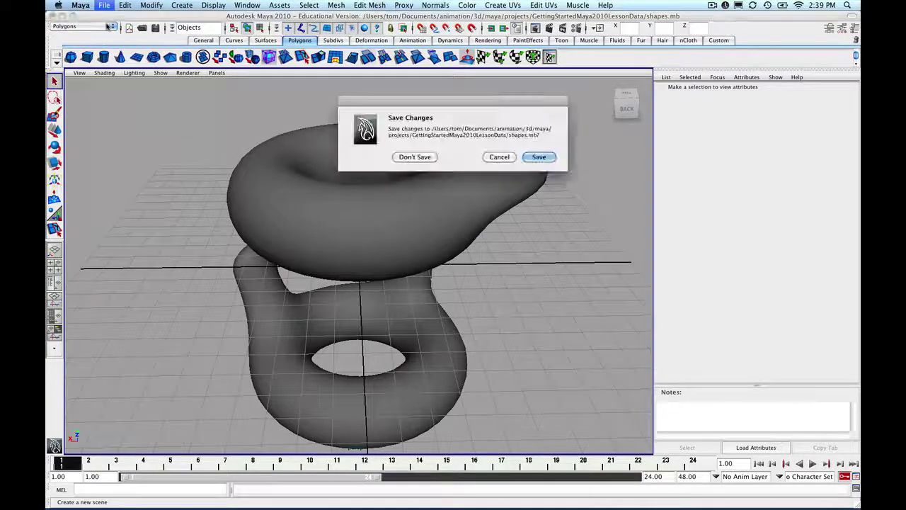
click(538, 157)
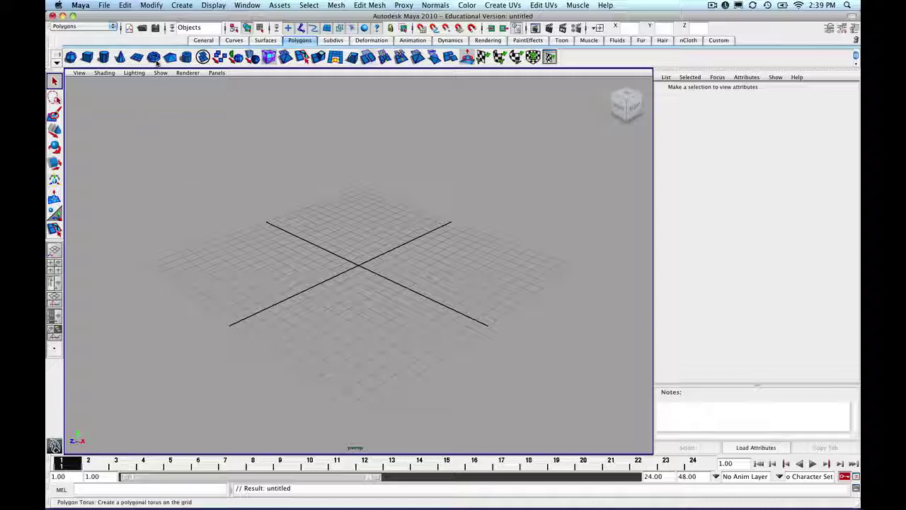
- Turn on Interactive Creation for polygon primitives
click(183, 5)
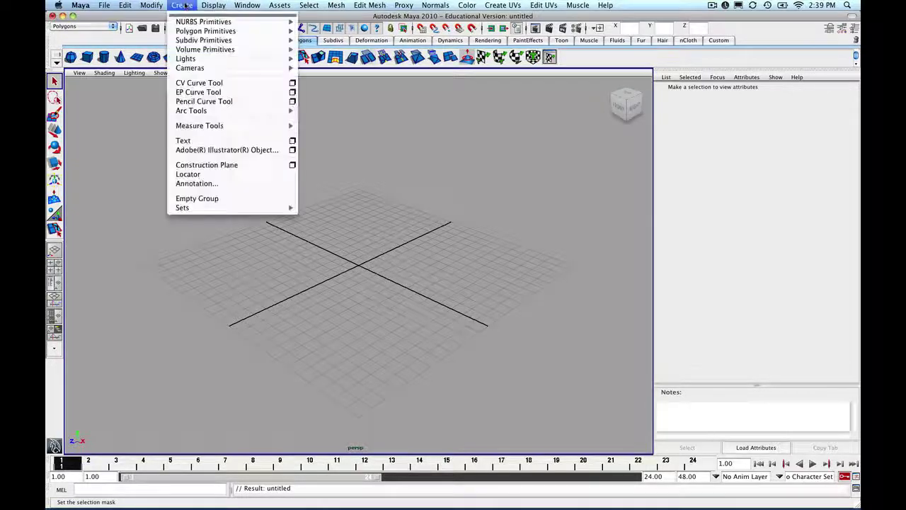
mouse_move(189, 32)
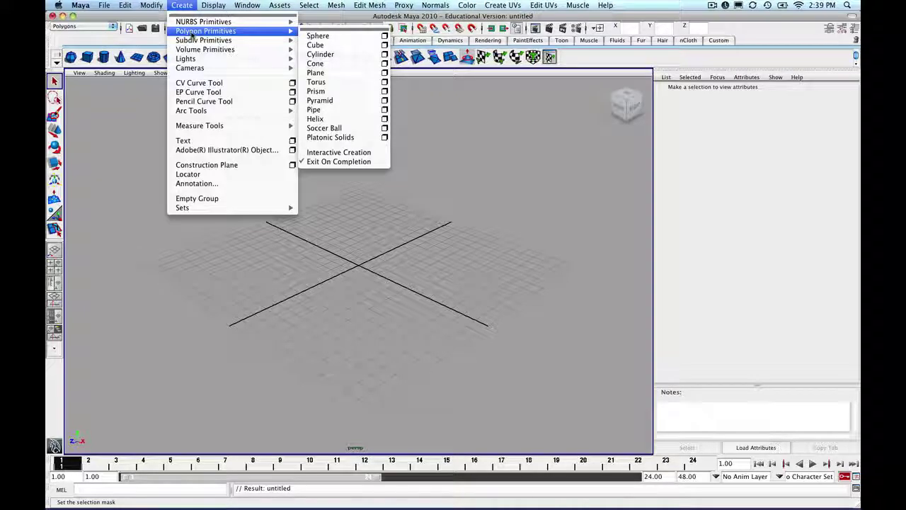
click(329, 152)
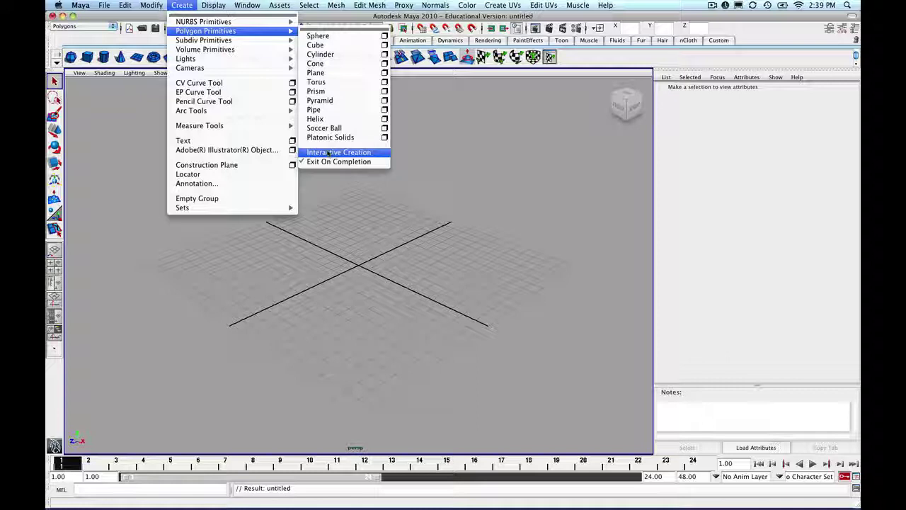
click(330, 152)
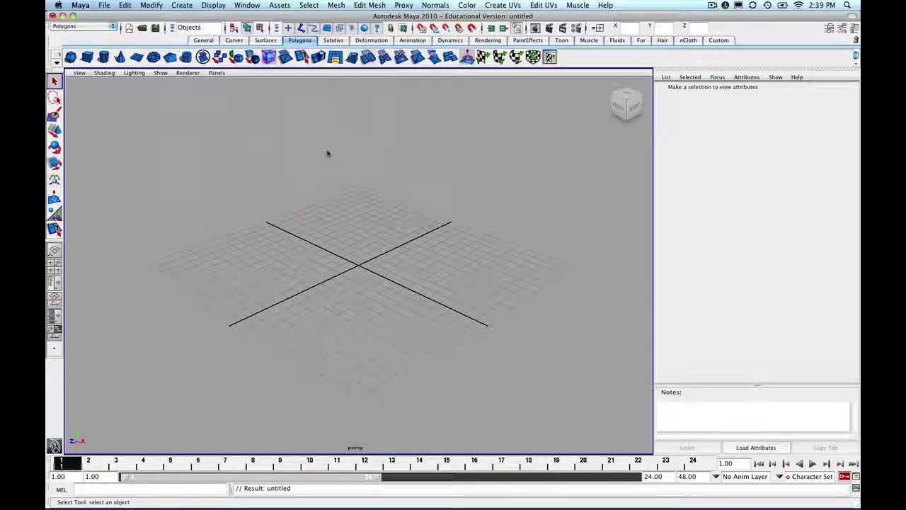
click(182, 5)
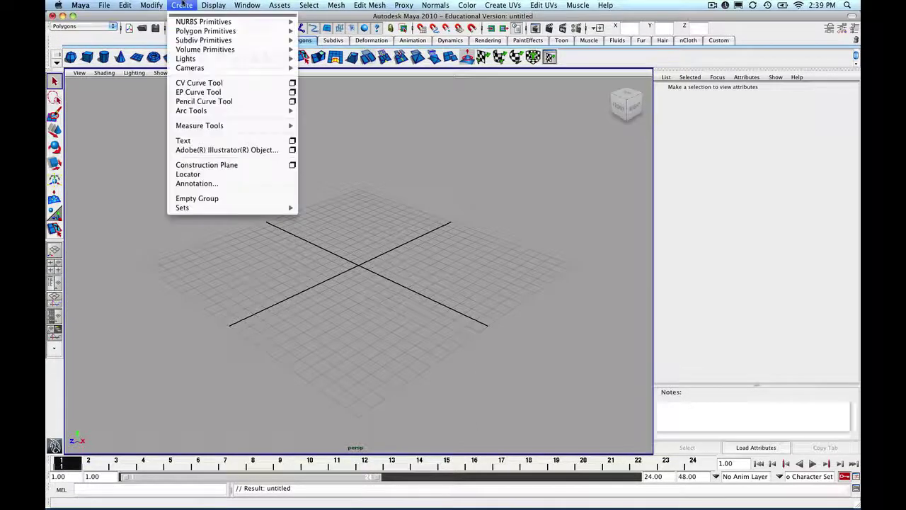
mouse_move(189, 23)
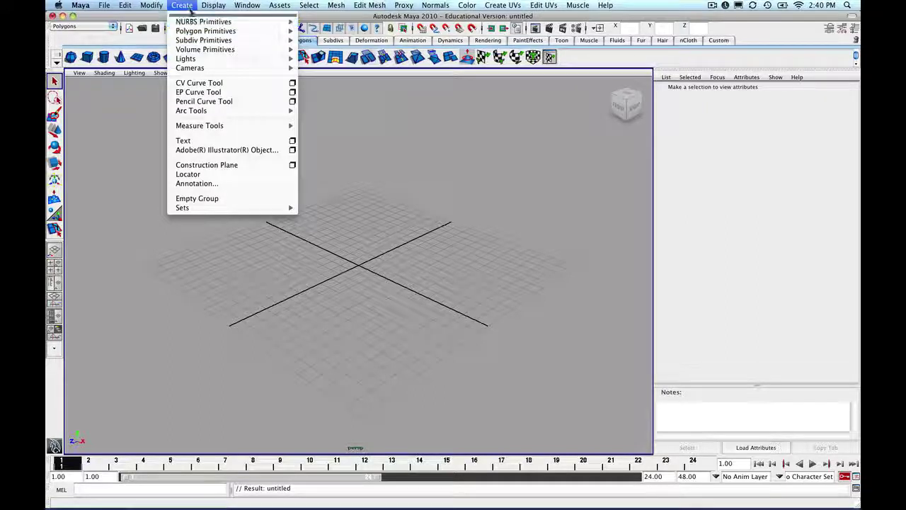
click(191, 10)
- Draw a polygon torus around the middle of the grid and a polygon cube beside it
click(153, 59)
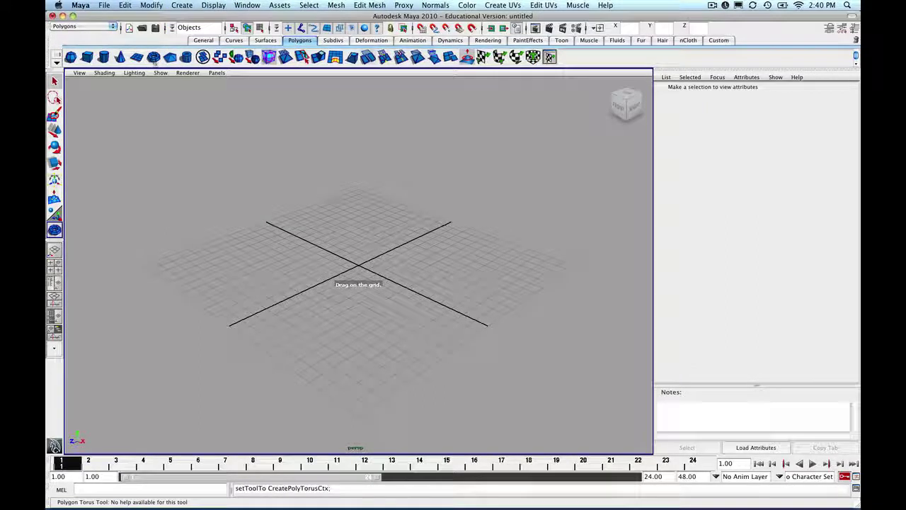
drag(332, 260, 377, 286)
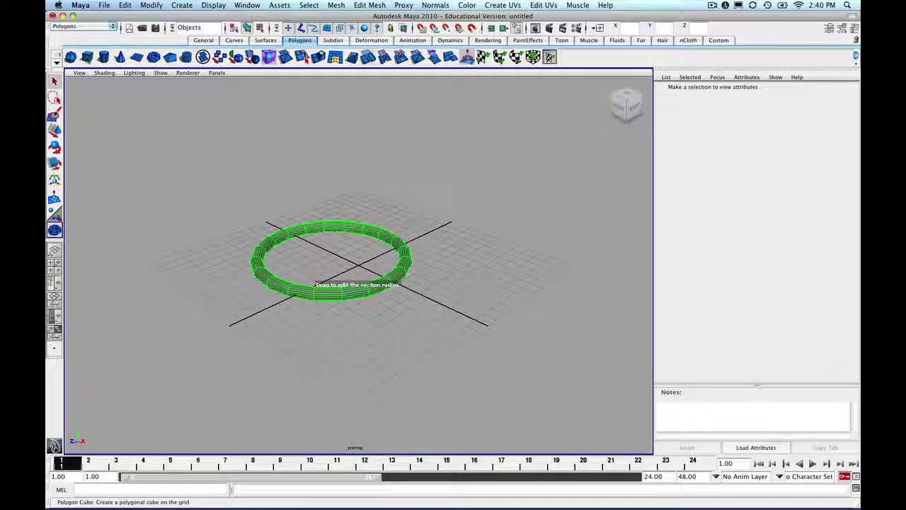
click(87, 57)
drag(448, 277, 492, 209)
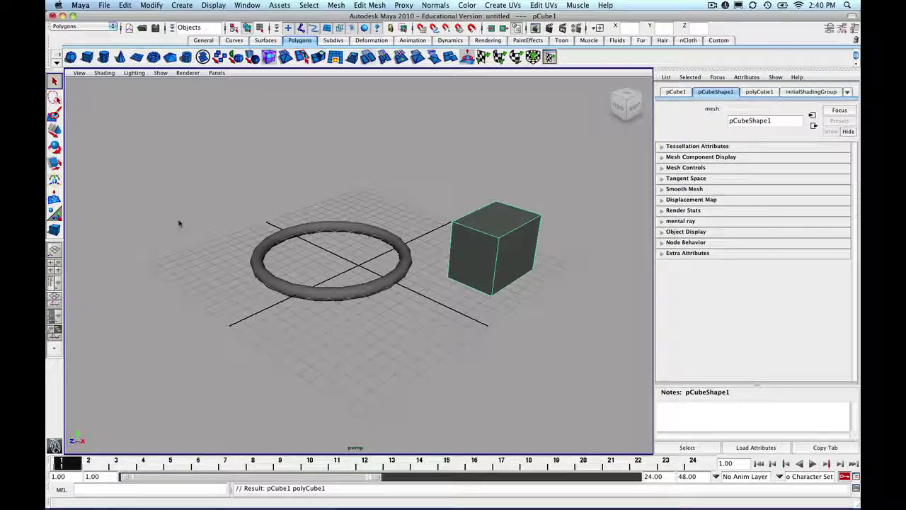
- Delete both the torus and the cube, and turn off Interactive Creation for polygon primitives
drag(196, 139, 566, 331)
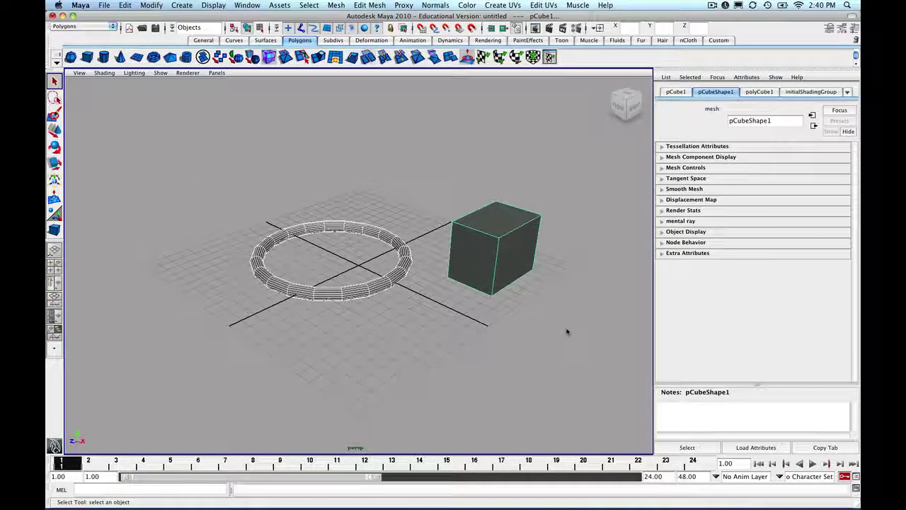
key(Delete)
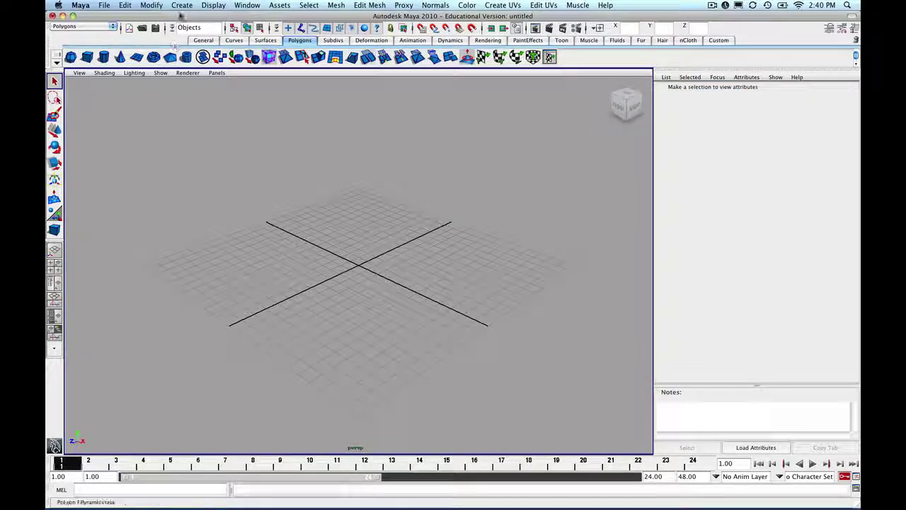
click(173, 5)
mouse_move(269, 31)
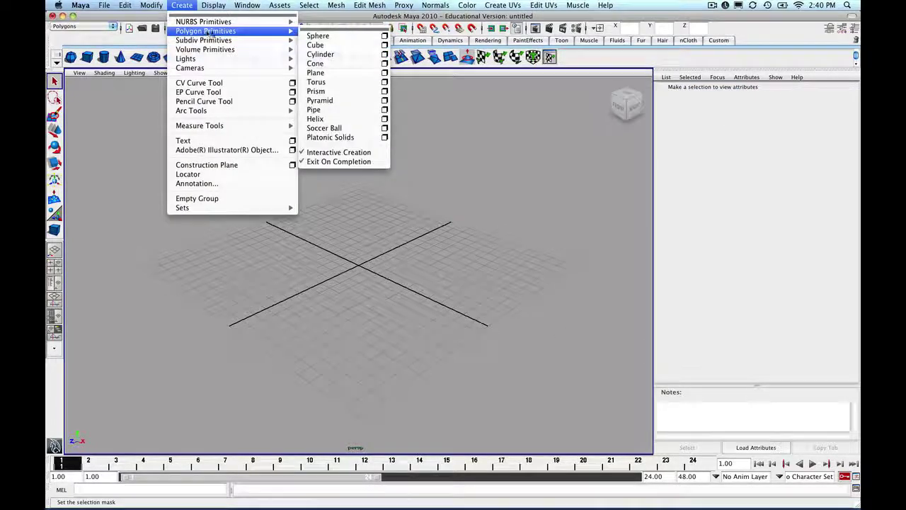
click(361, 152)
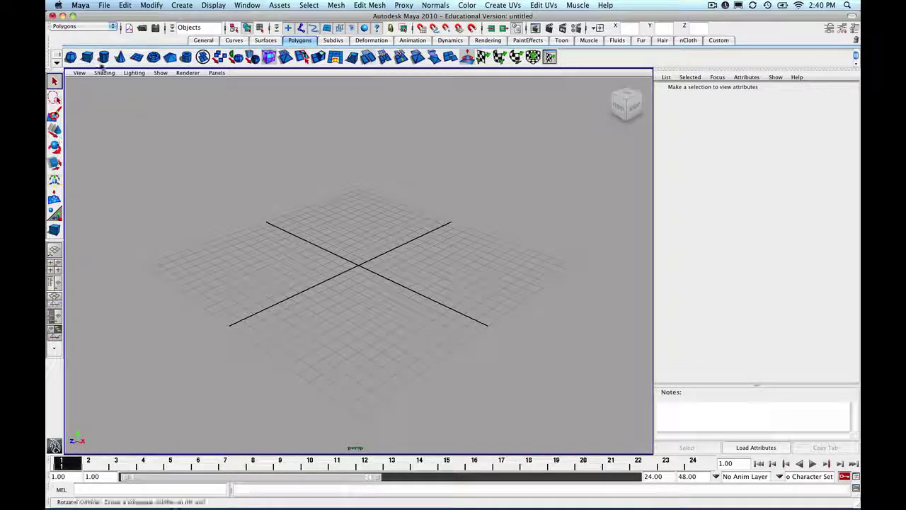
- Create a default polygon torus at the grid origin
click(153, 57)
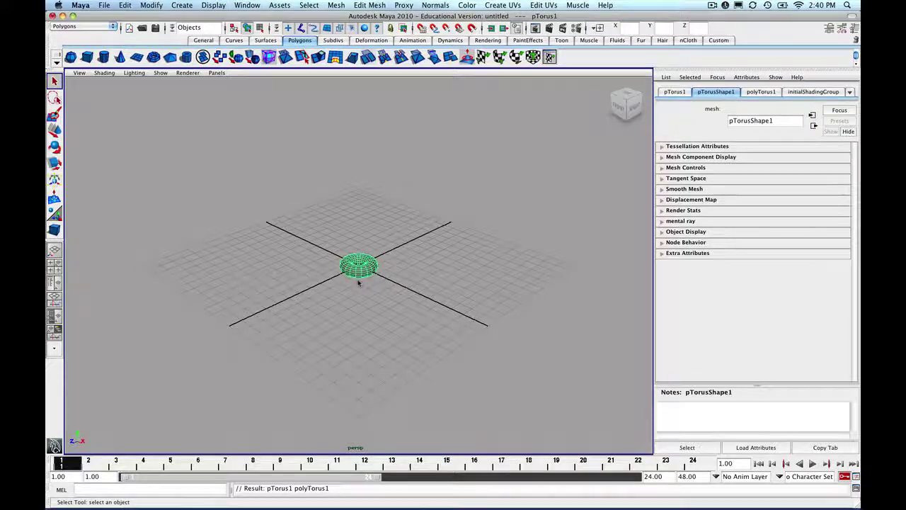
scroll(357, 283, up, 5)
scroll(359, 282, up, 6)
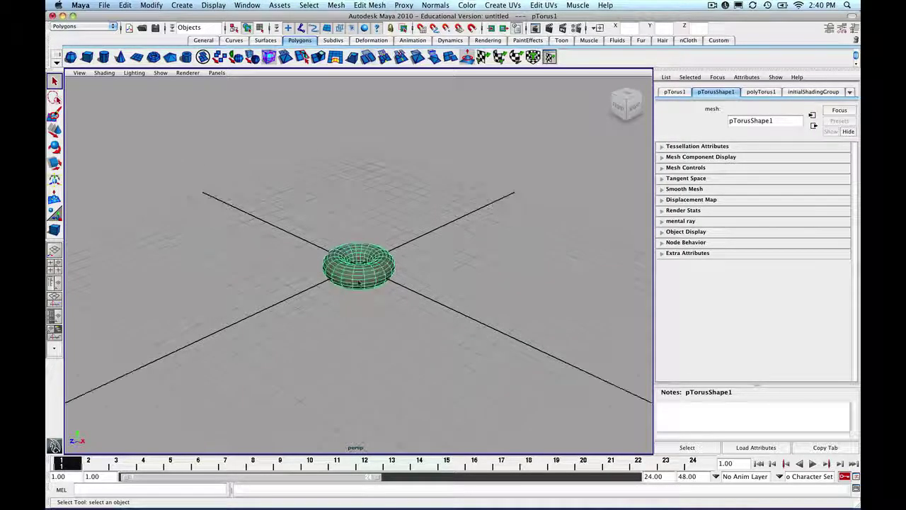
scroll(358, 281, up, 3)
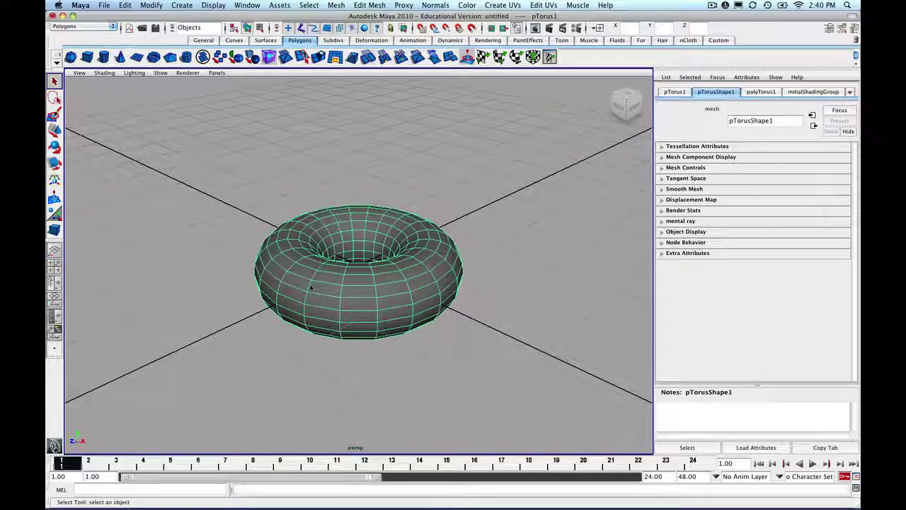
- Set the torus's Subdivisions Axis to 10 and Subdivisions Height to 5 in its polyTorus1 inputs
click(854, 30)
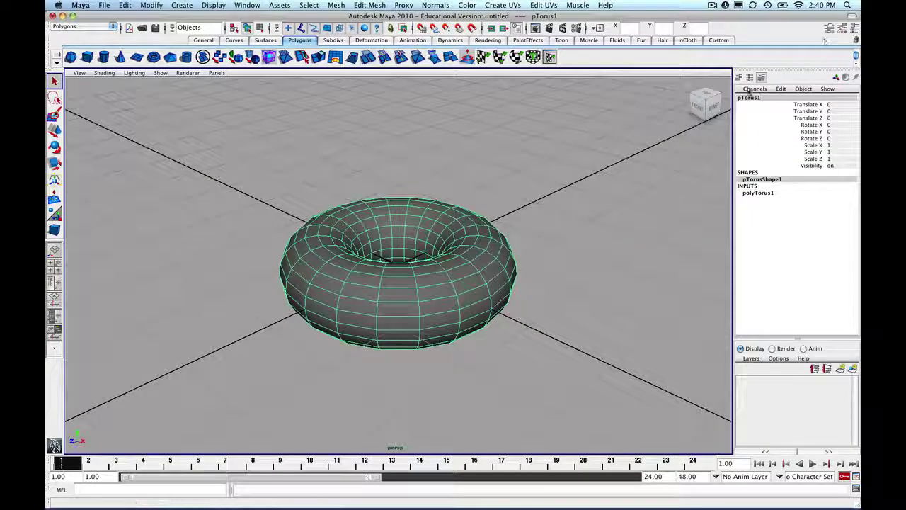
click(755, 193)
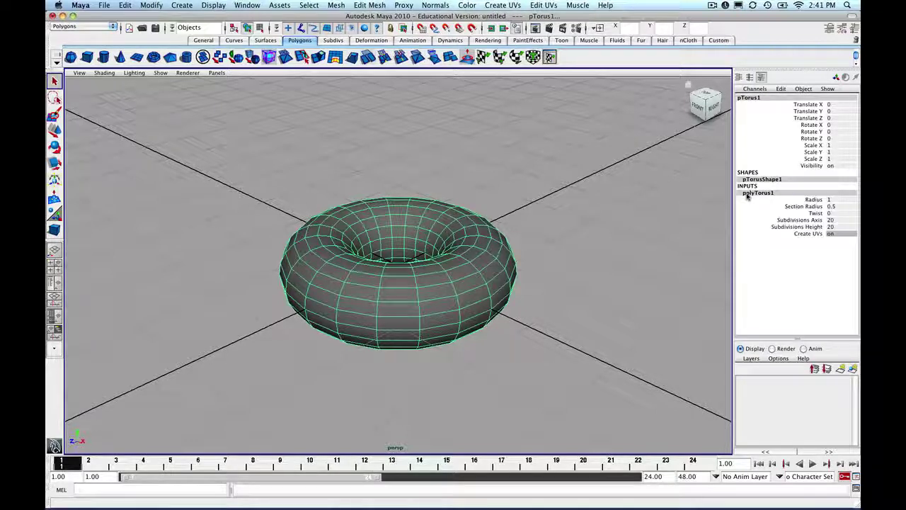
double_click(831, 219)
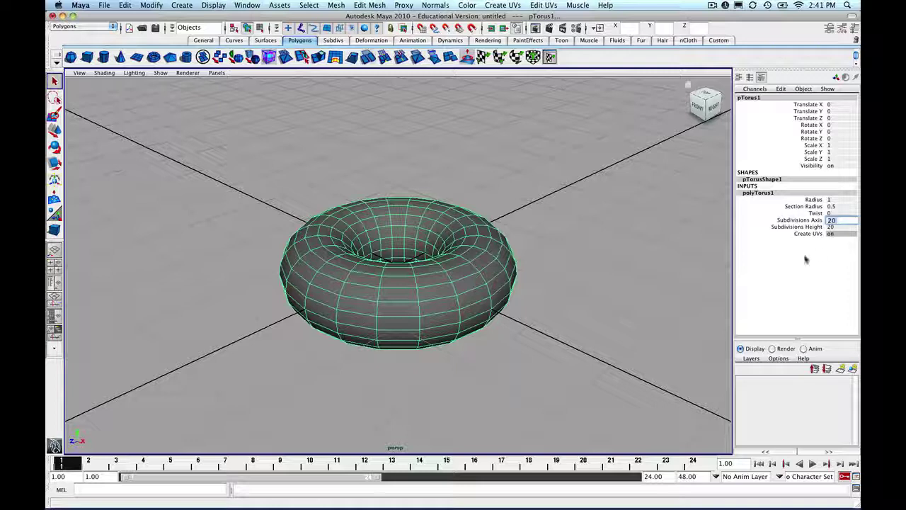
text(10)
key(Return)
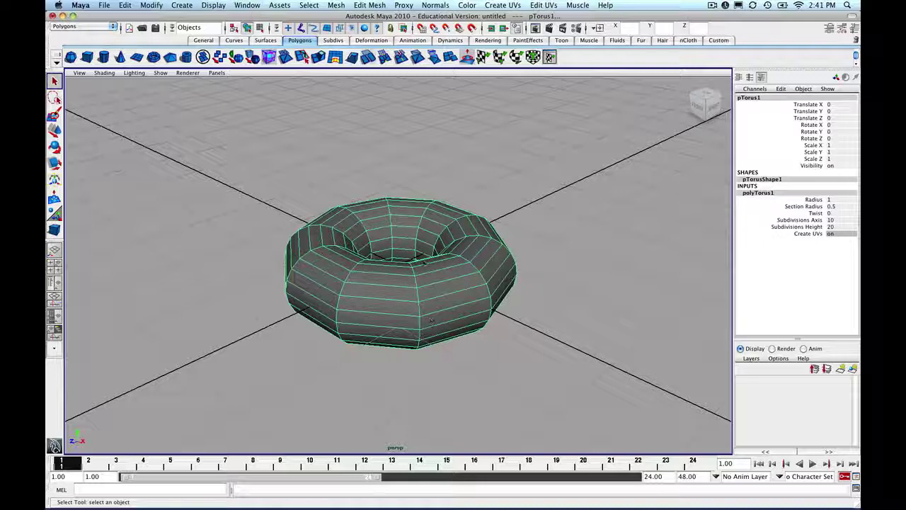
click(831, 227)
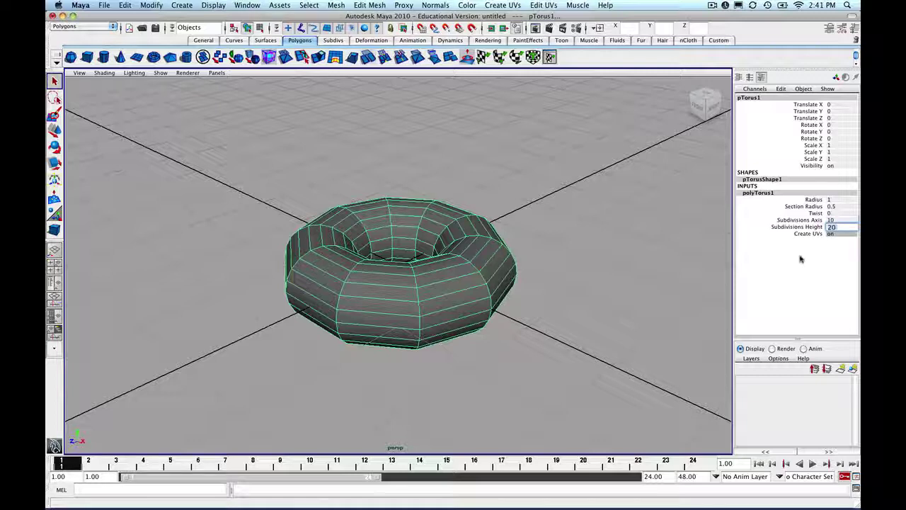
text(5)
key(Return)
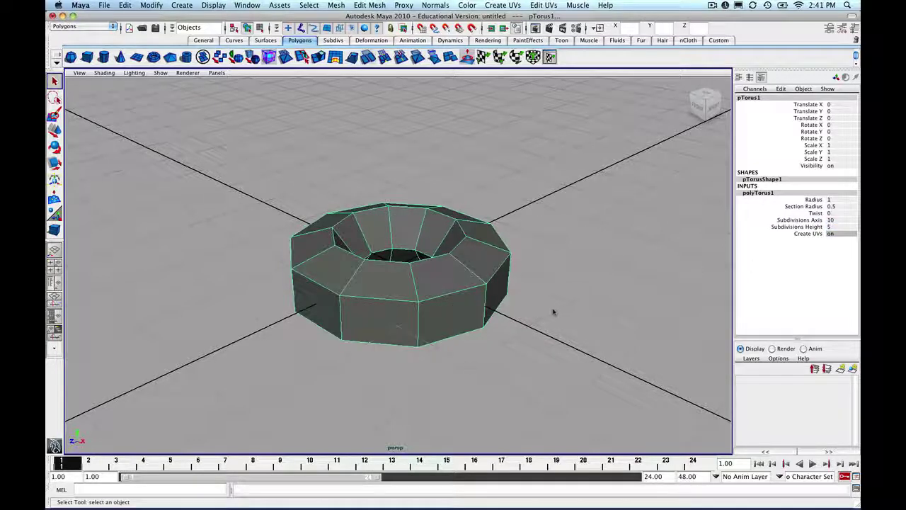
alt+drag(550, 310, 506, 328)
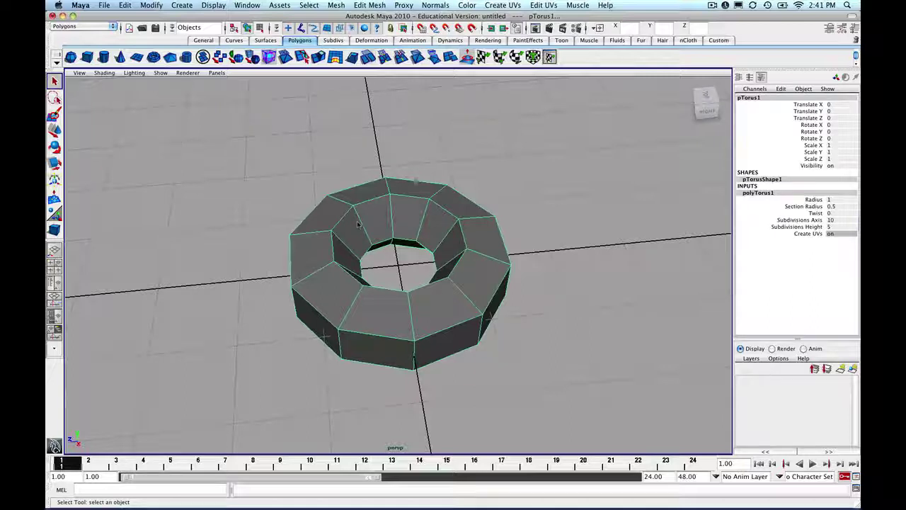
- Reselect the torus and rename it donut1
click(238, 217)
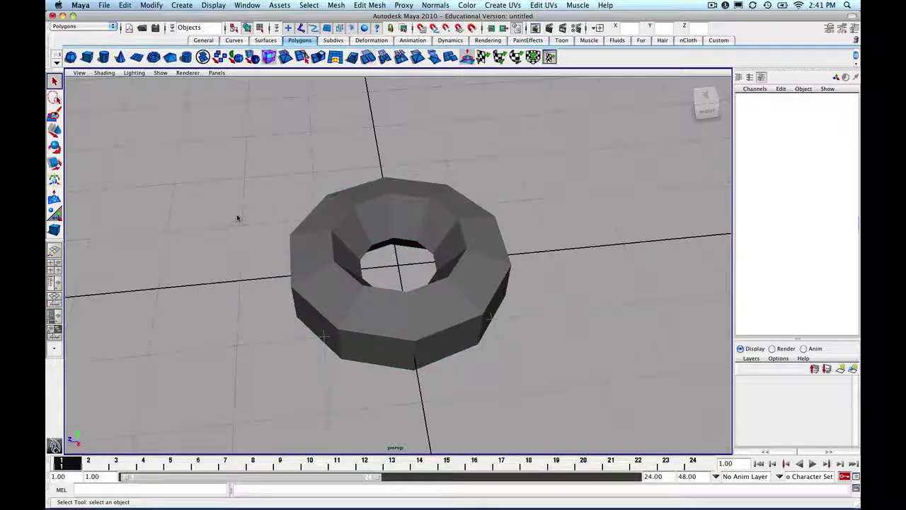
click(312, 290)
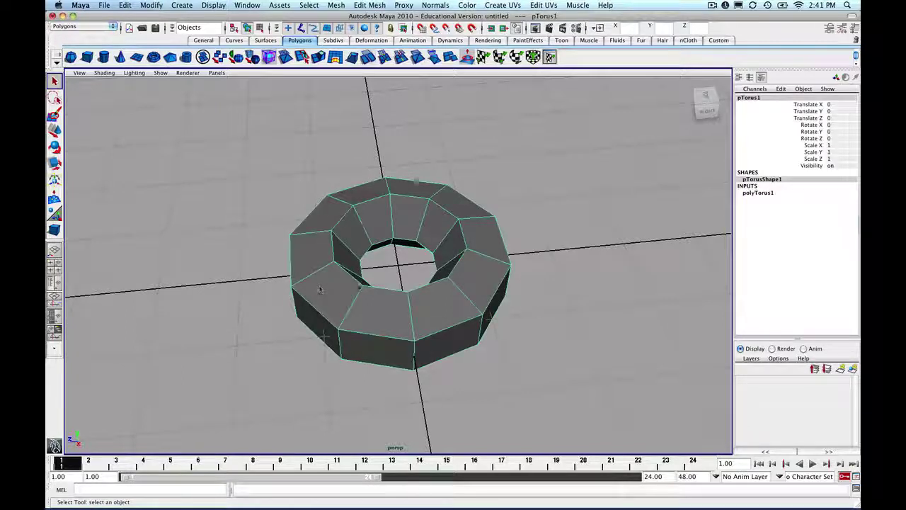
click(754, 194)
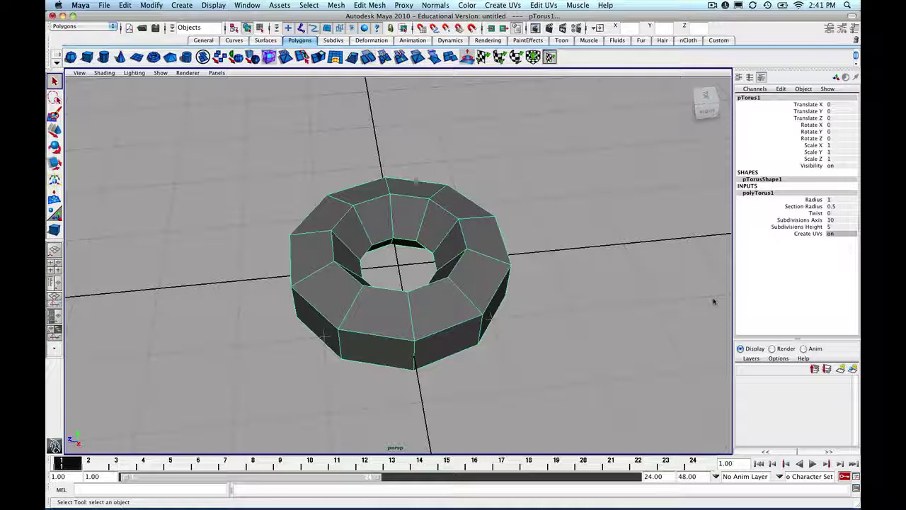
click(749, 99)
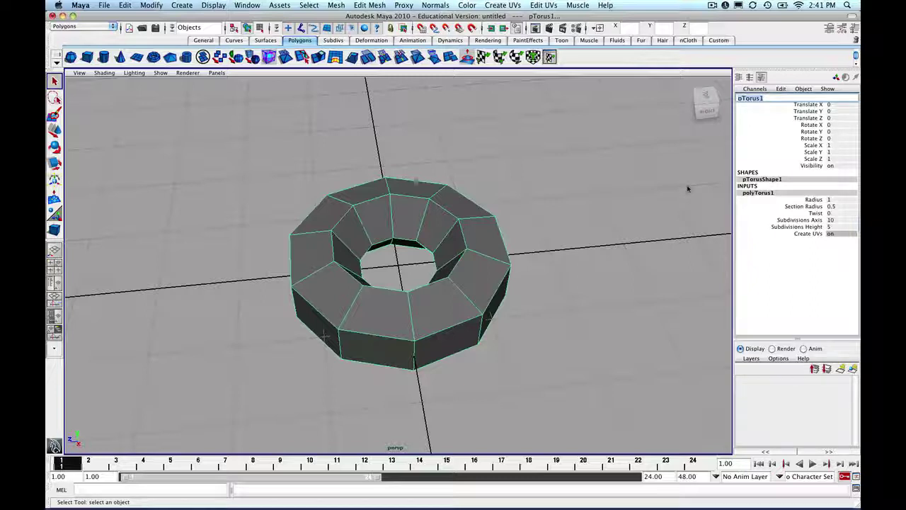
text(donut1)
key(Return)
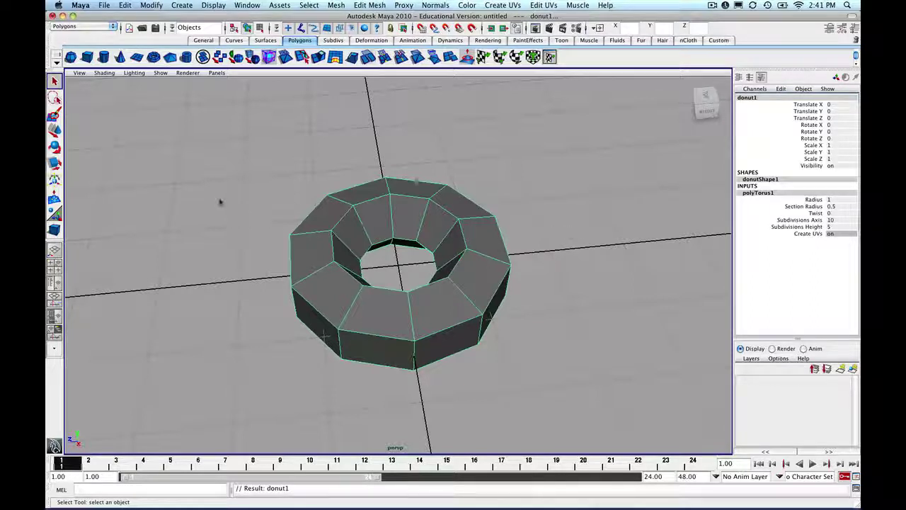
- Move donut1 straight down along the Y axis to a Translate Y of about -1.33
key(r)
key(w)
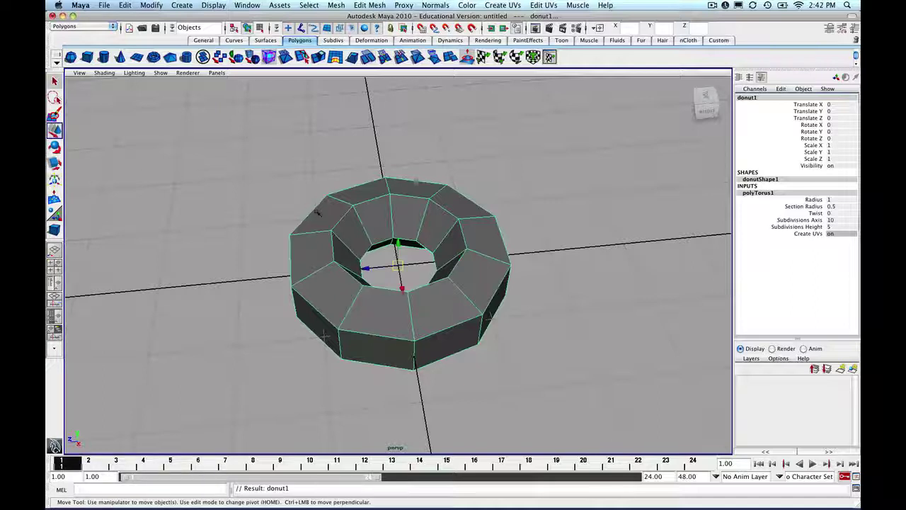
drag(398, 244, 393, 309)
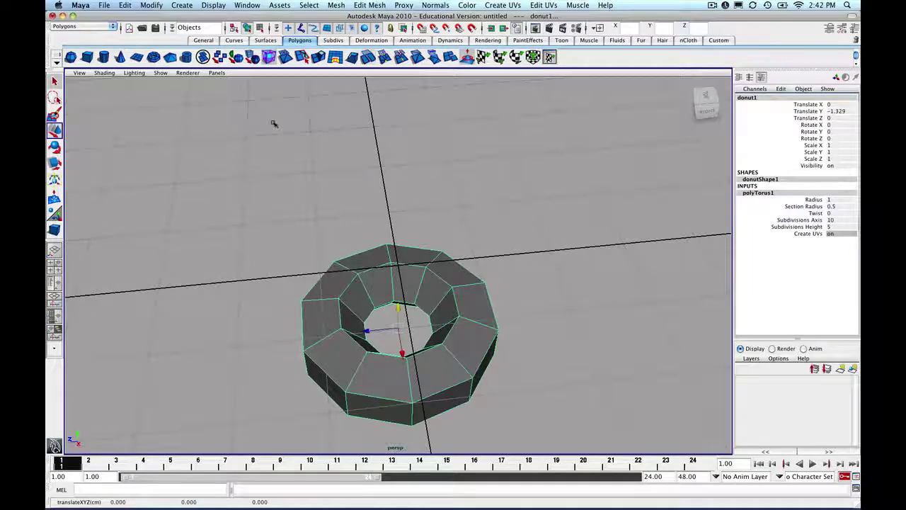
- Create a second default polygon torus at the grid origin above donut1
click(153, 57)
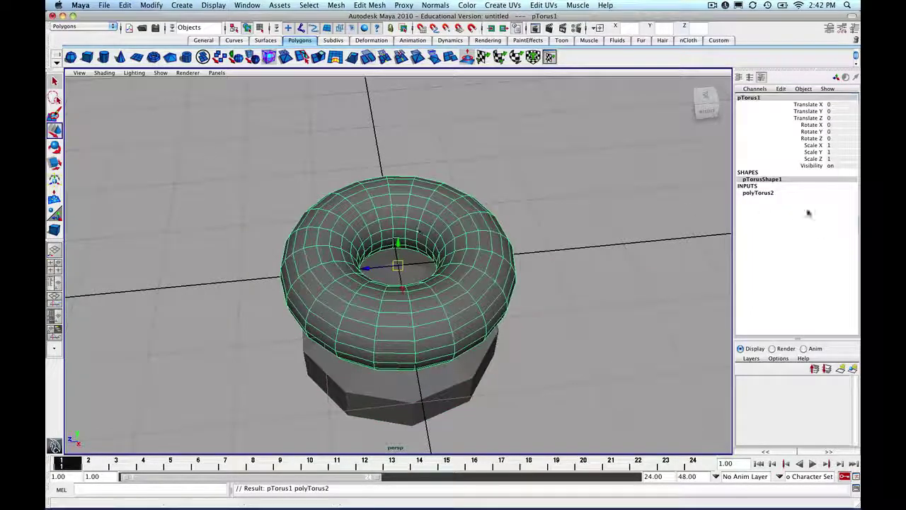
- Set the second torus's Subdivisions Axis to 10 and Subdivisions Height to 10 in its polyTorus2 inputs
click(768, 194)
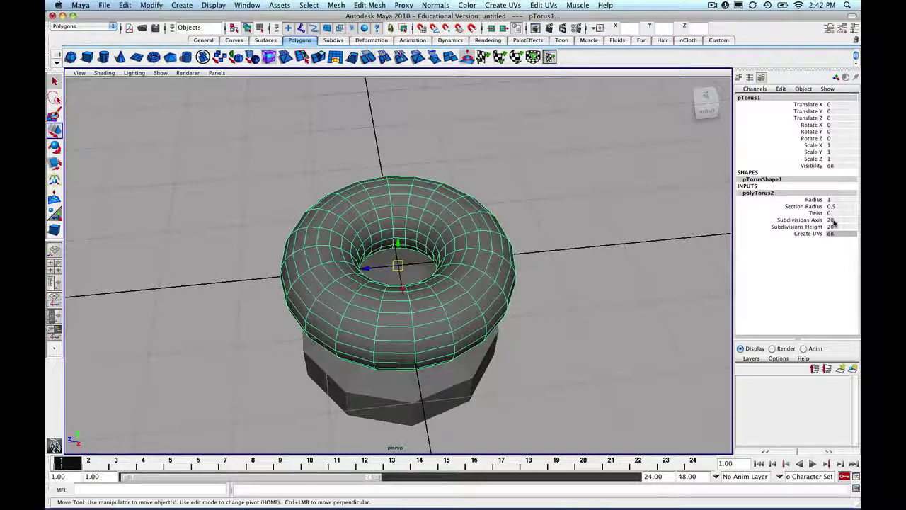
click(836, 220)
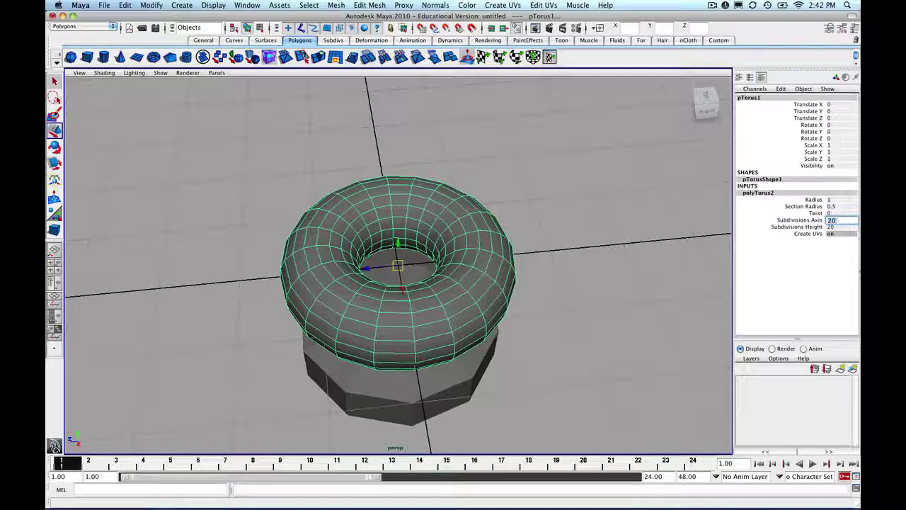
key(Tab)
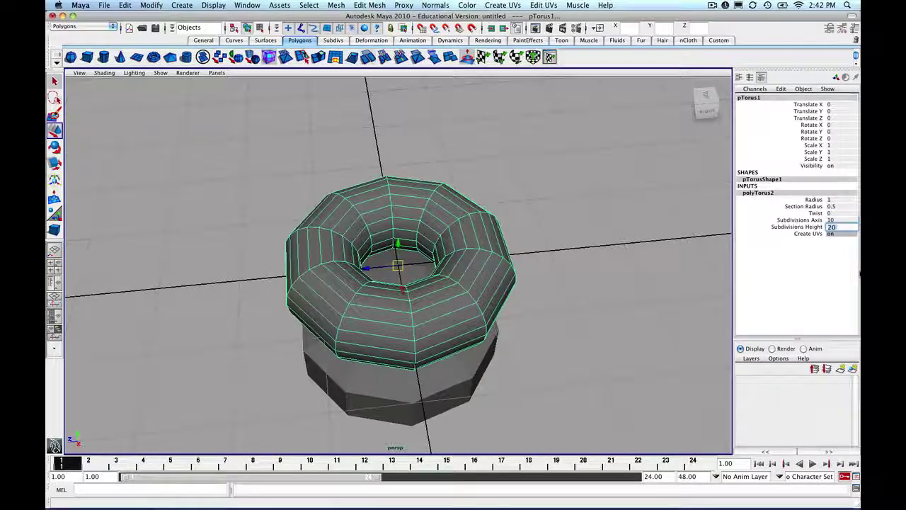
text(10)
key(Return)
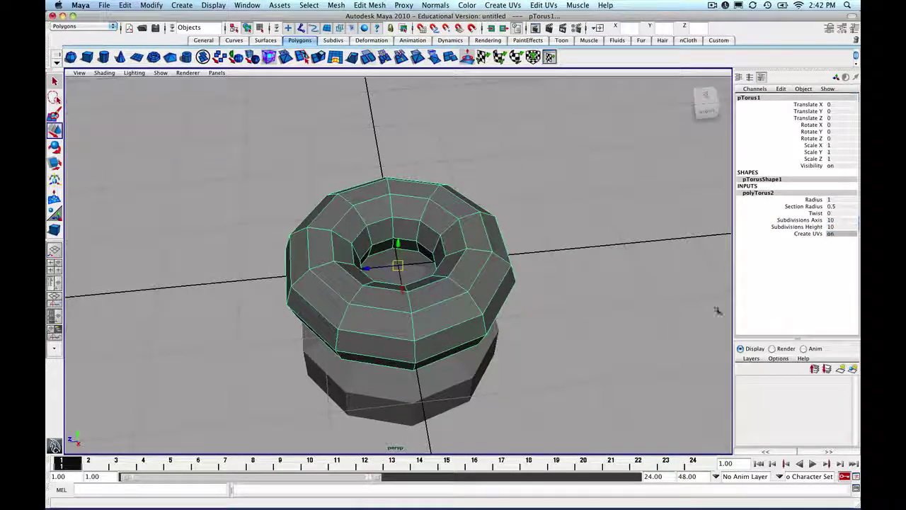
- Move the second torus straight up along the Y axis to a Translate Y of about 0.74
alt+drag(602, 335, 566, 309)
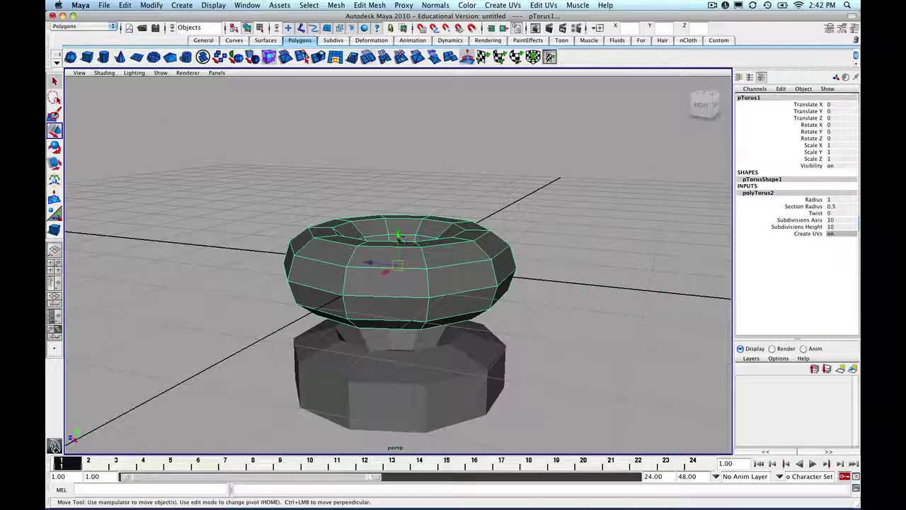
drag(398, 235, 398, 176)
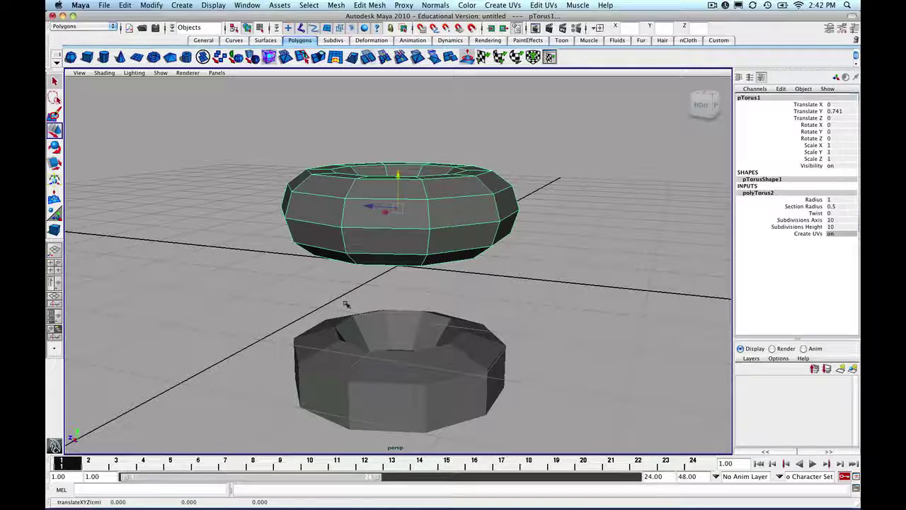
alt+drag(345, 304, 359, 347)
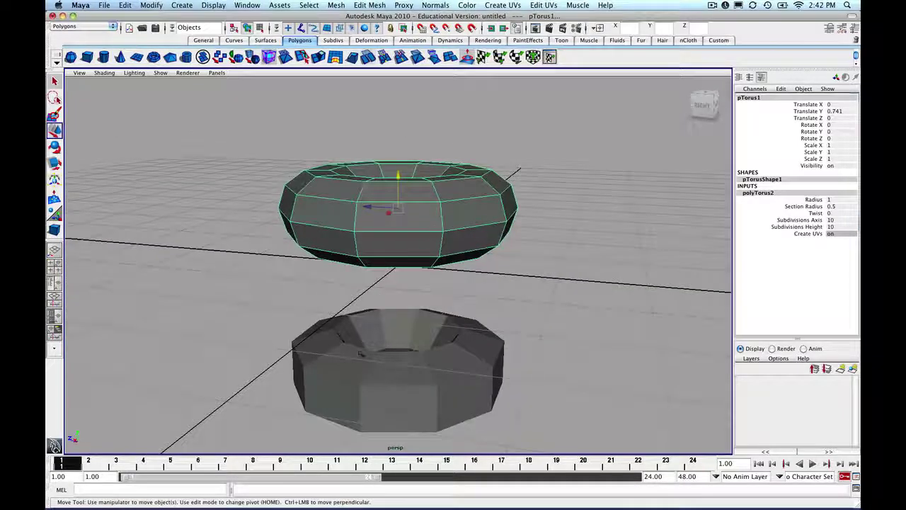
click(360, 357)
click(325, 245)
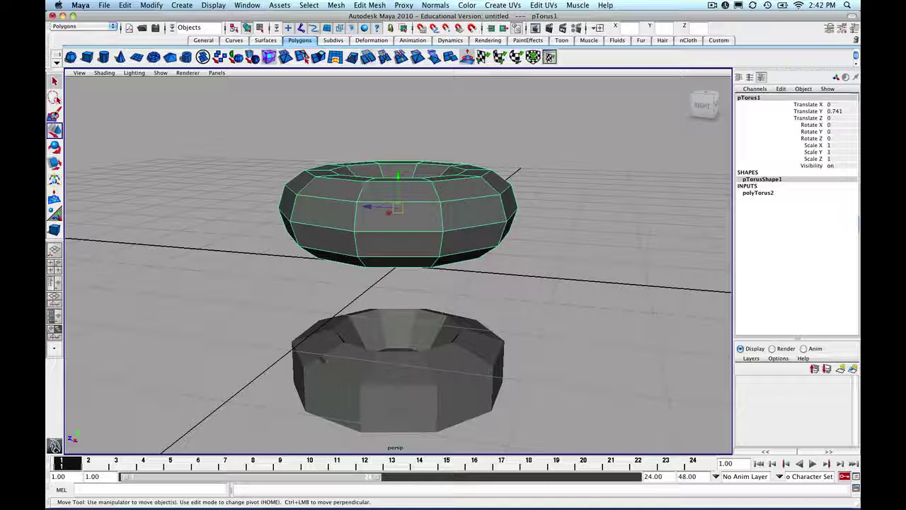
click(338, 367)
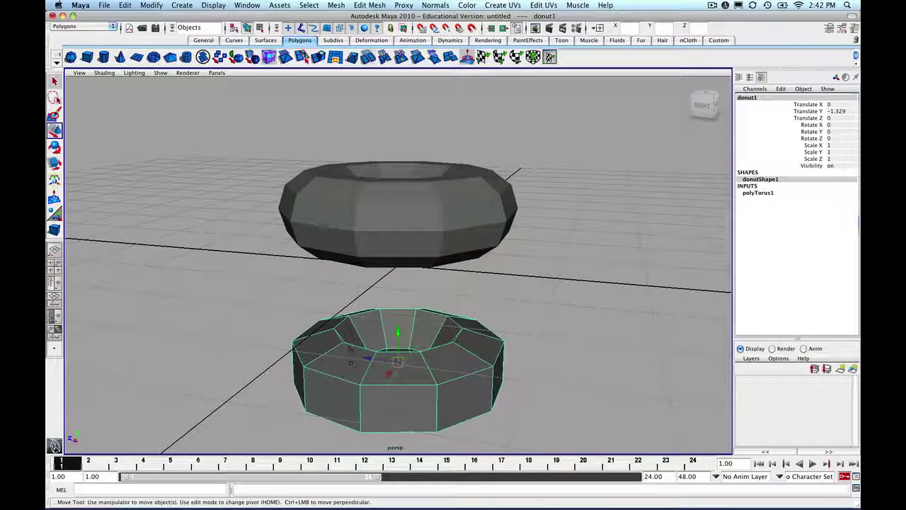
click(328, 244)
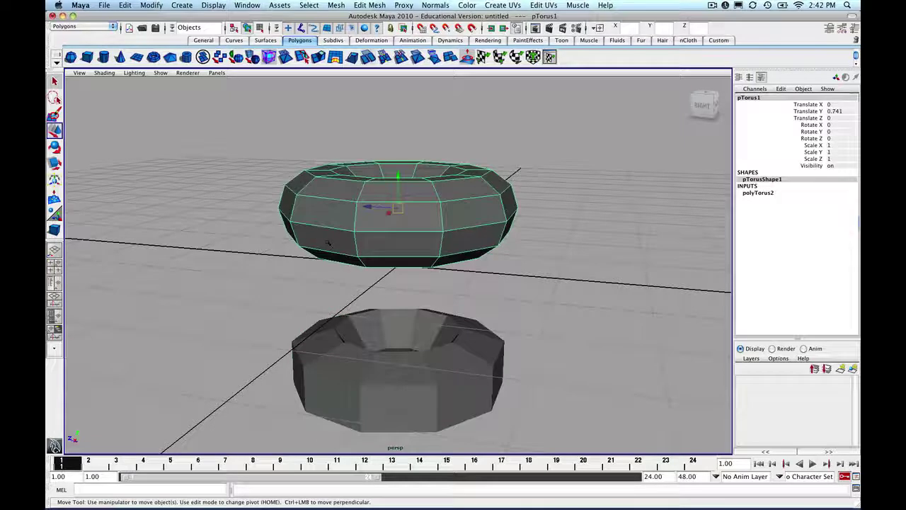
- Switch donut1 to face selection and delete one quad face on its upper side, facing the other torus
click(355, 361)
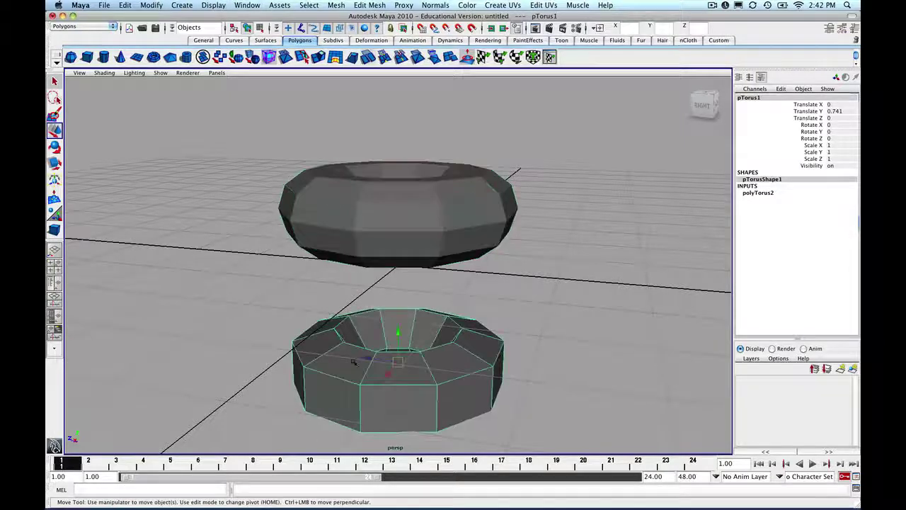
right_click(354, 362)
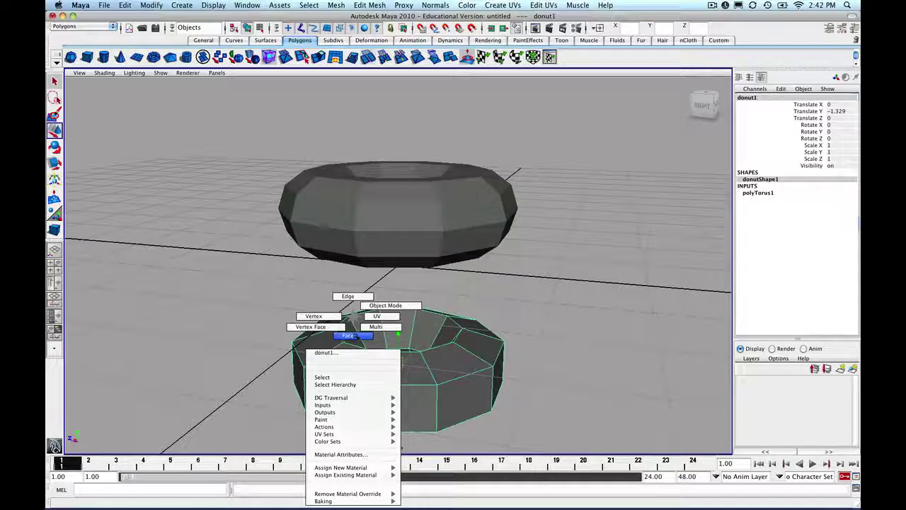
click(352, 335)
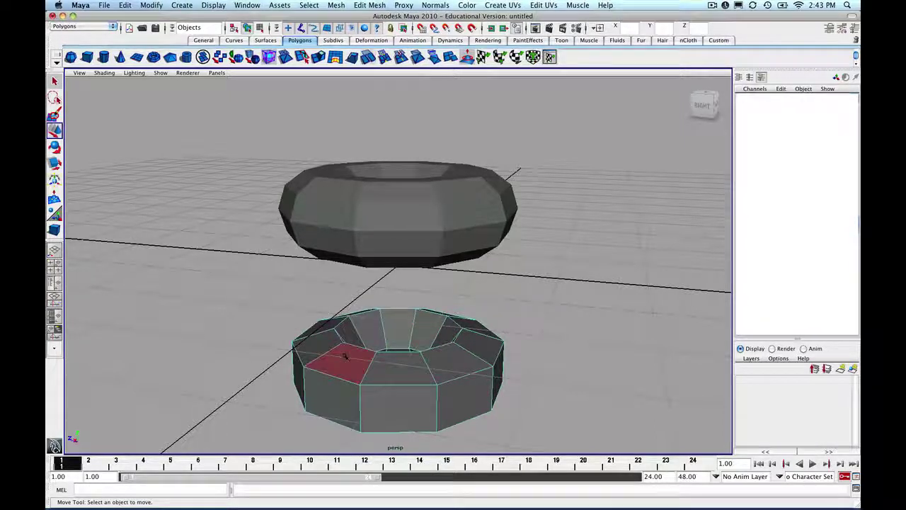
click(344, 357)
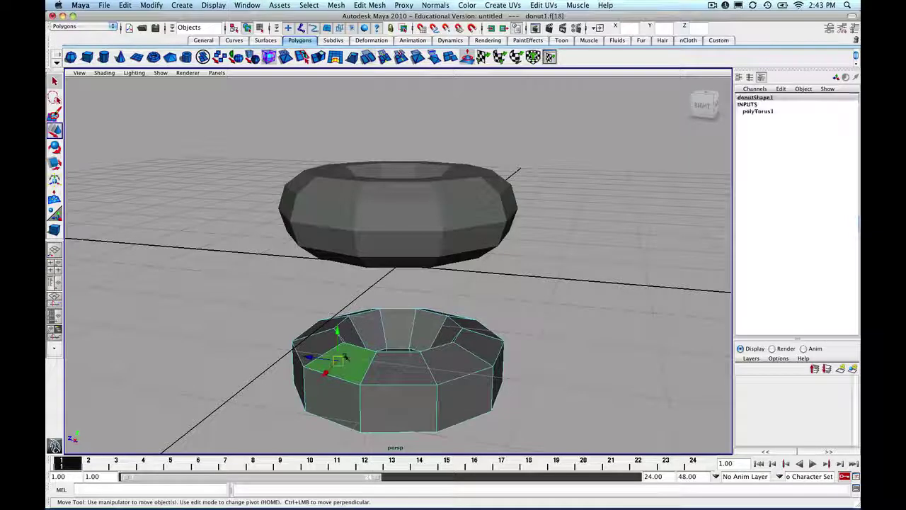
click(227, 378)
key(q)
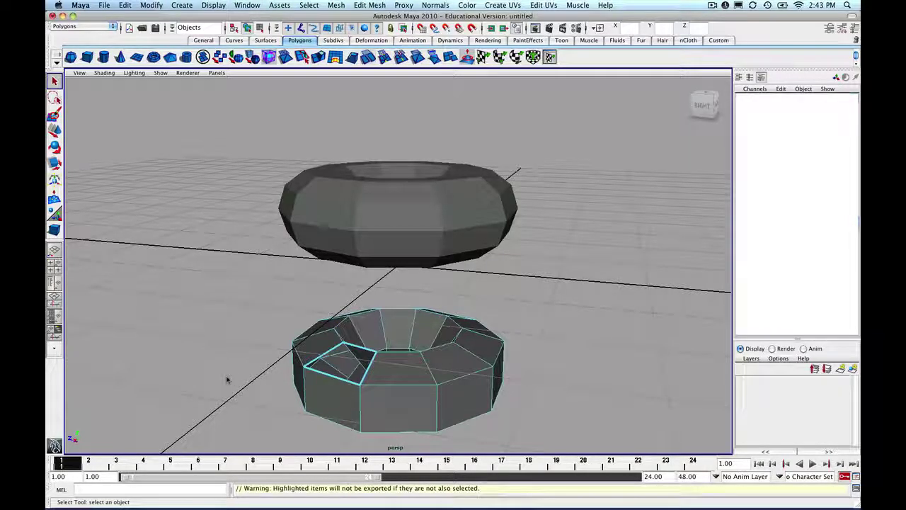
- Delete the face on the underside of the upper torus that lies above the hole in donut1
alt+drag(243, 375, 250, 301)
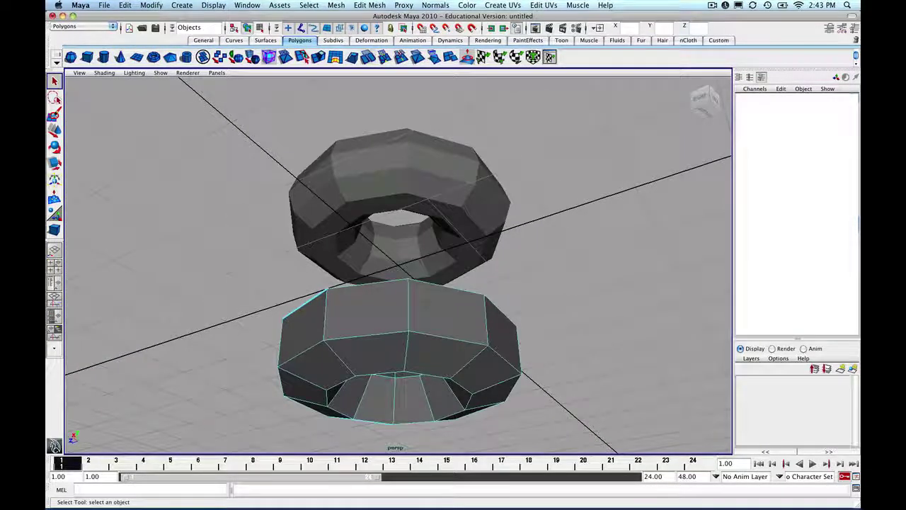
click(339, 223)
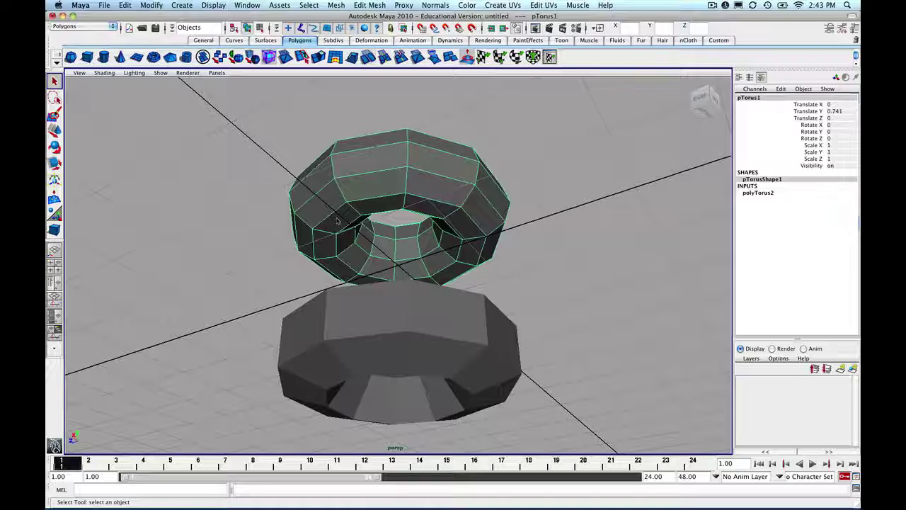
alt+drag(338, 222, 337, 218)
right_drag(337, 218, 337, 239)
click(339, 229)
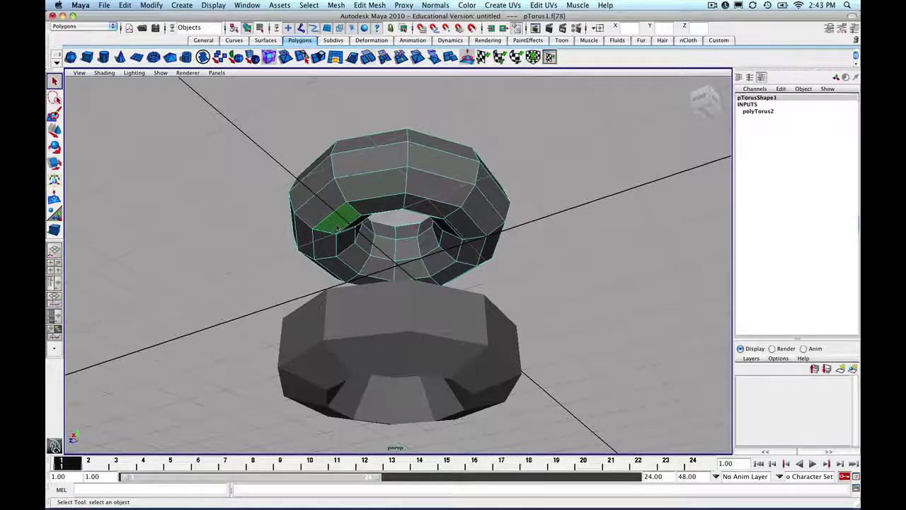
key(Delete)
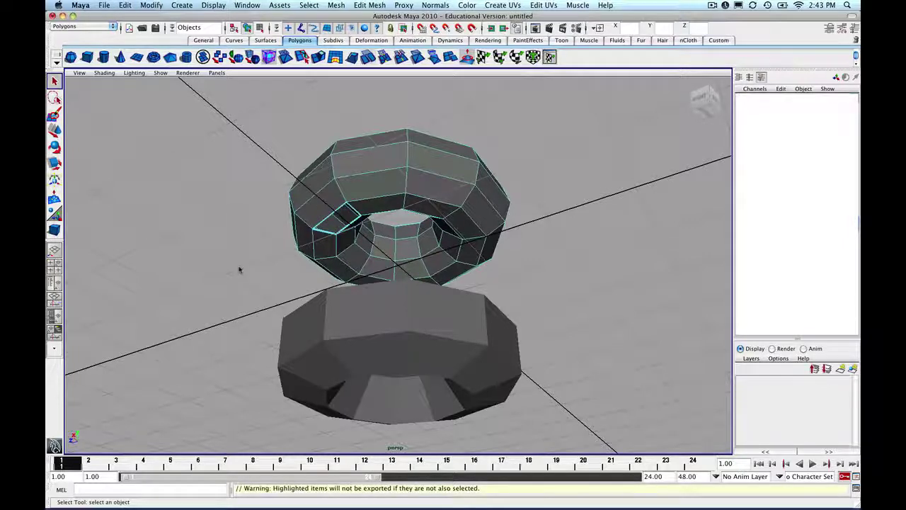
- Switch the upper torus from face selection back to object mode
alt+drag(239, 270, 227, 291)
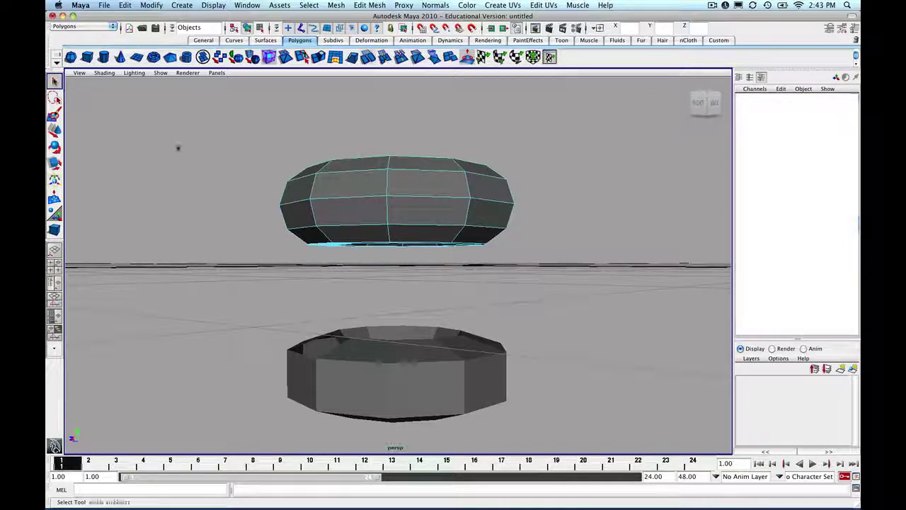
drag(279, 157, 545, 448)
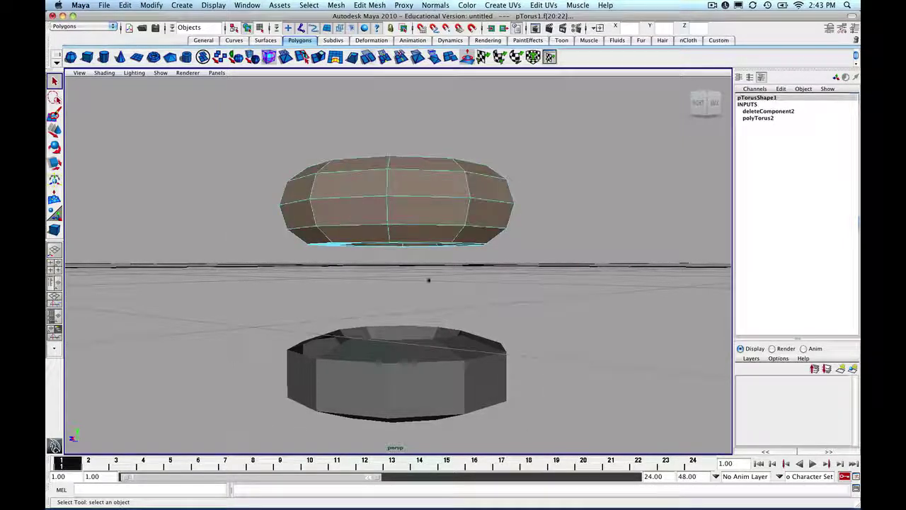
right_drag(409, 218, 423, 208)
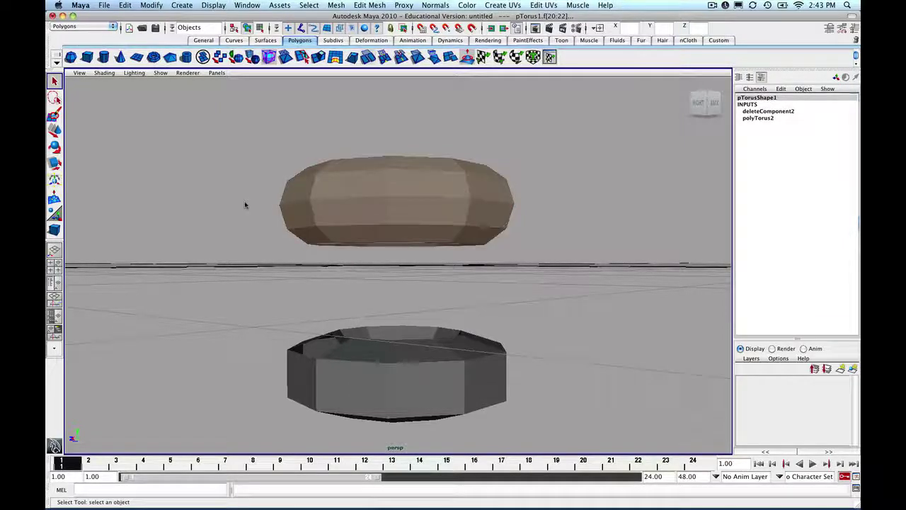
- Select both tori and combine them into a single mesh
click(318, 204)
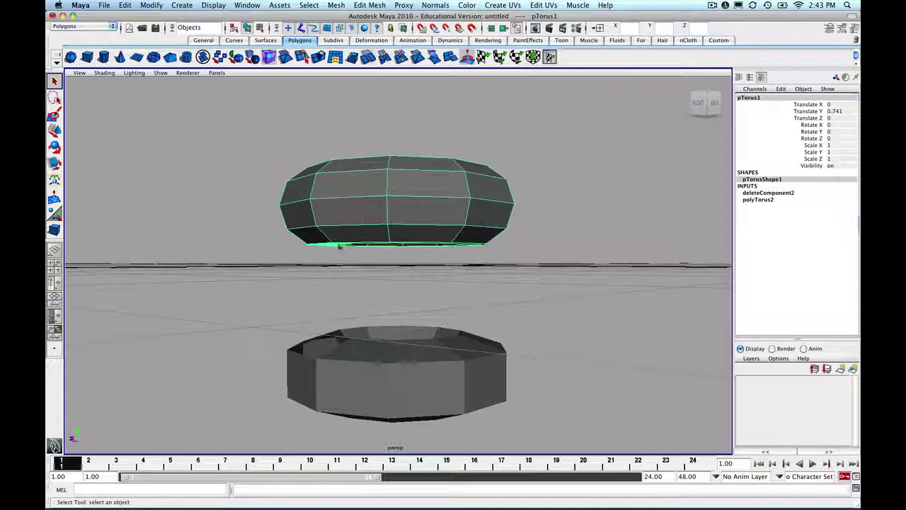
click(359, 382)
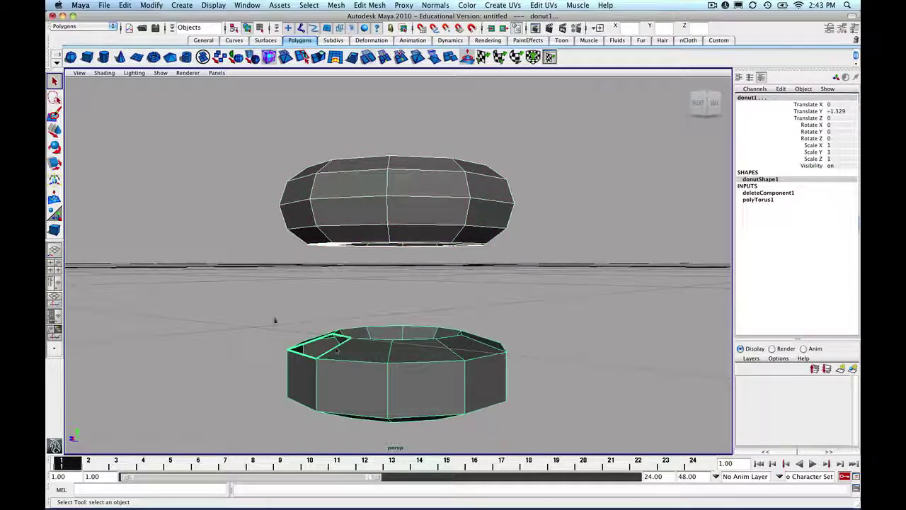
click(264, 318)
drag(210, 119, 545, 449)
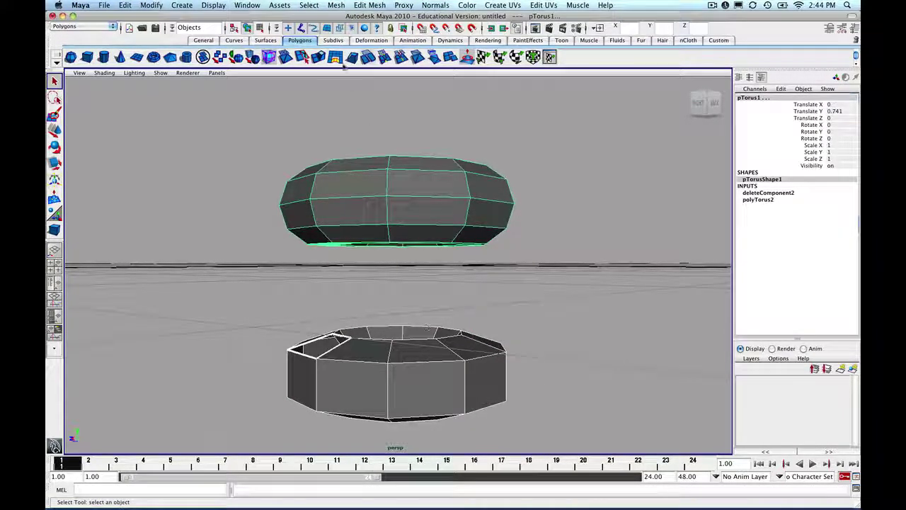
click(329, 7)
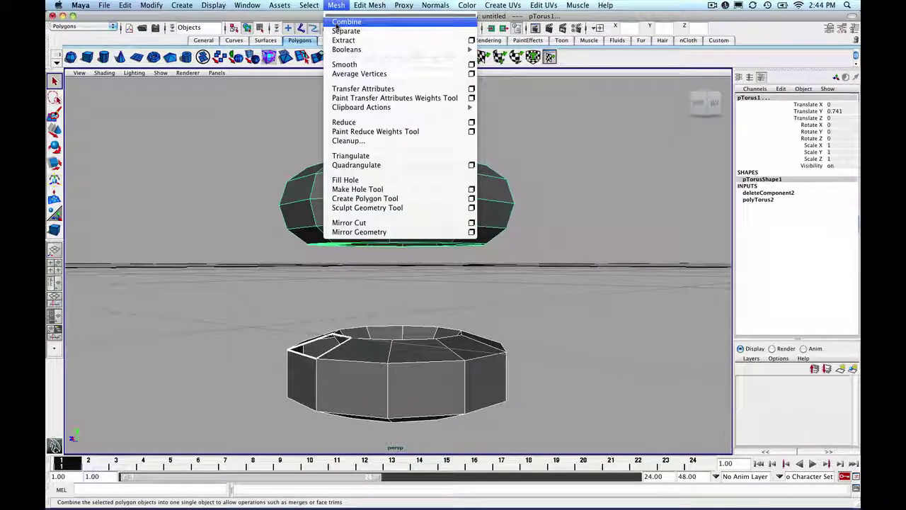
click(335, 22)
key(w)
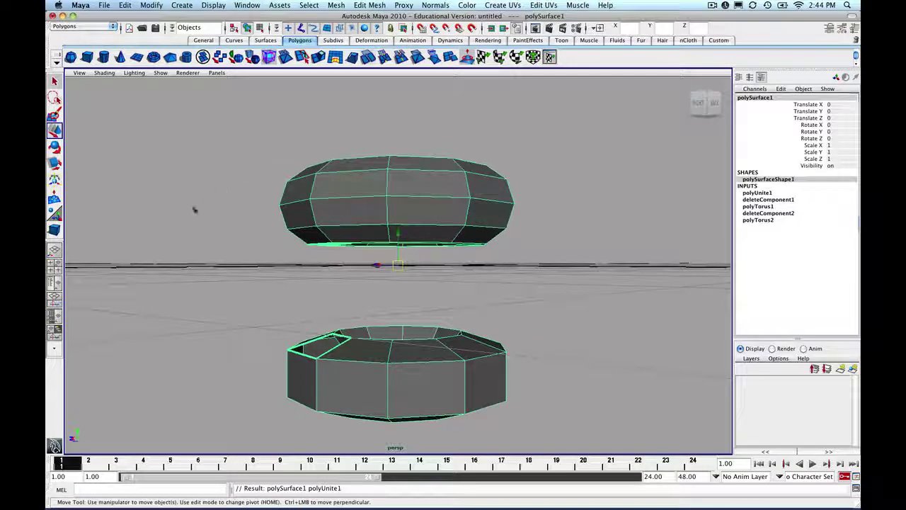
click(189, 209)
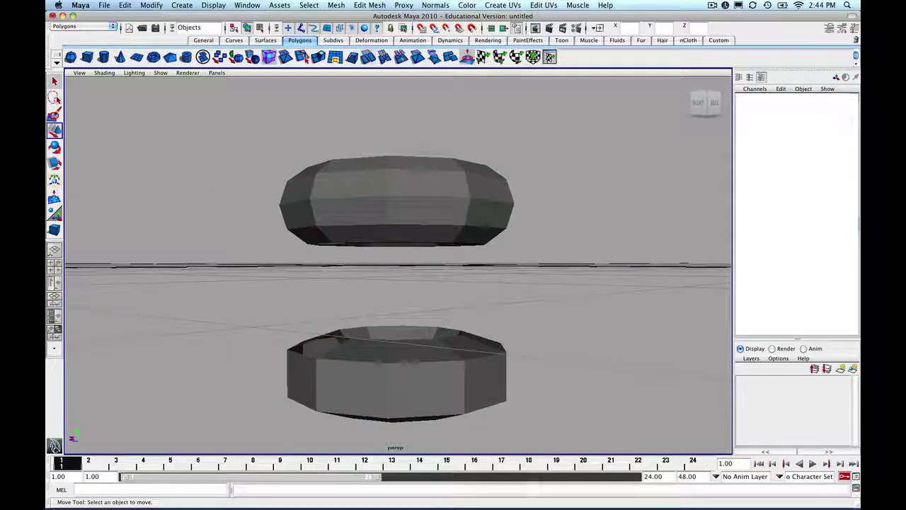
- Select the border edges around the open holes of both tori in the combined mesh using the Select Edge Loop Tool
click(329, 209)
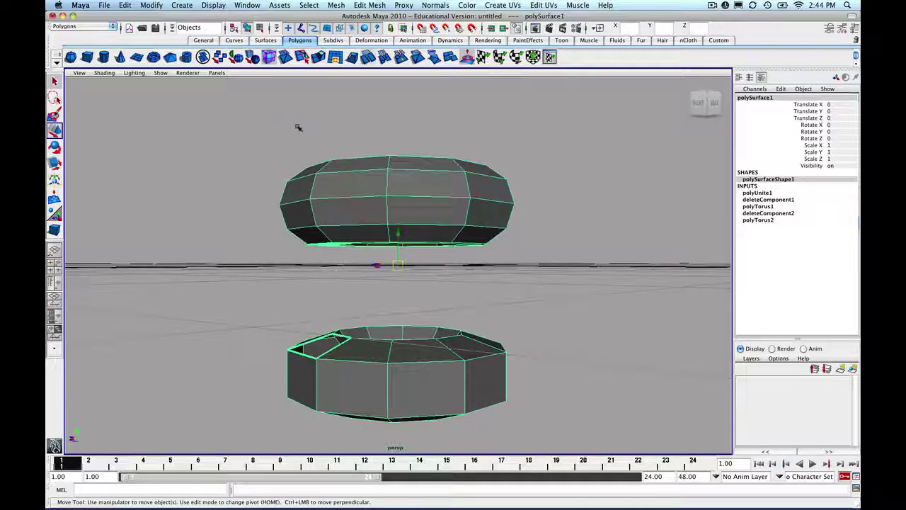
click(309, 4)
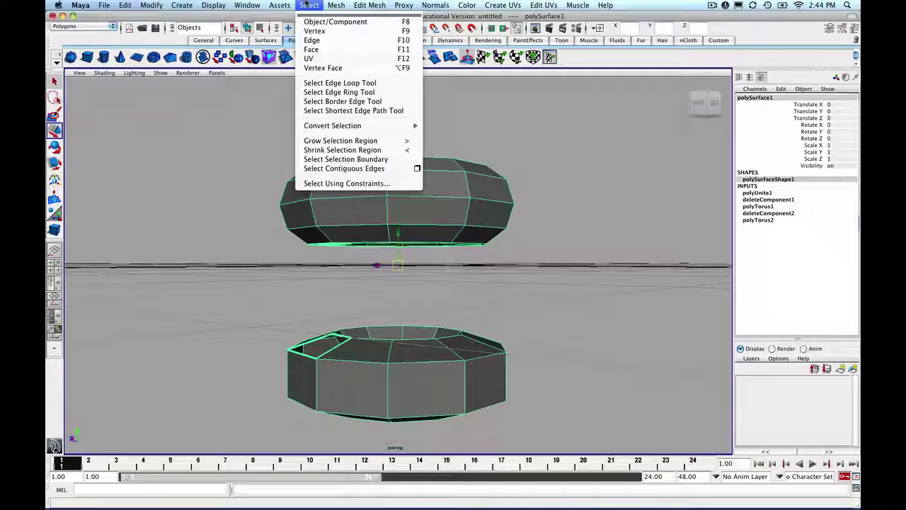
click(321, 83)
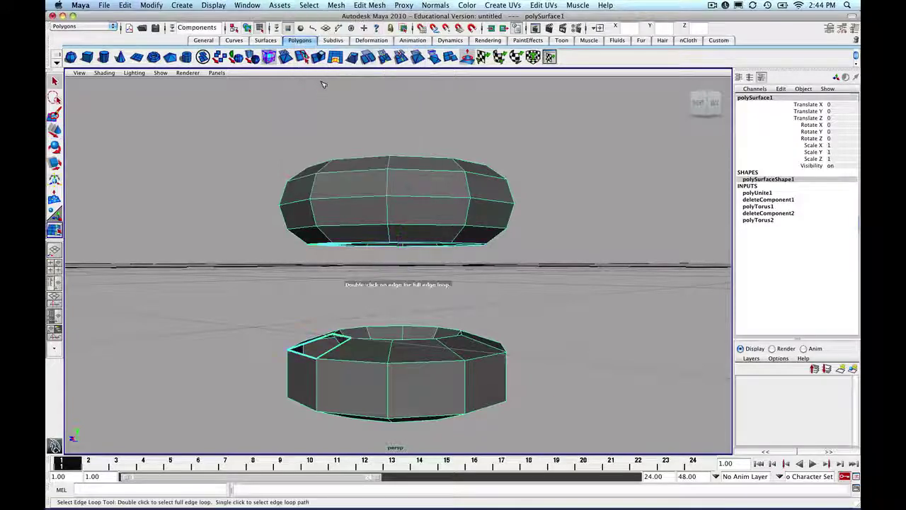
click(317, 341)
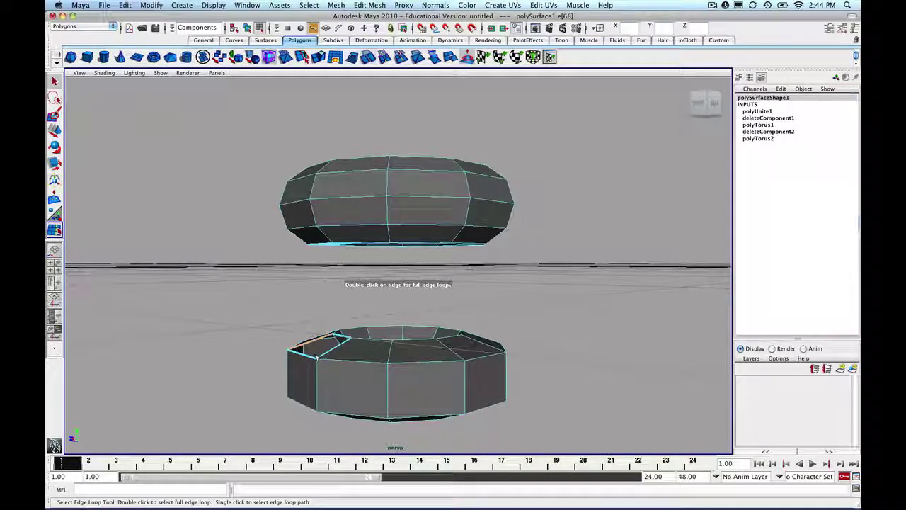
alt+drag(317, 358, 335, 375)
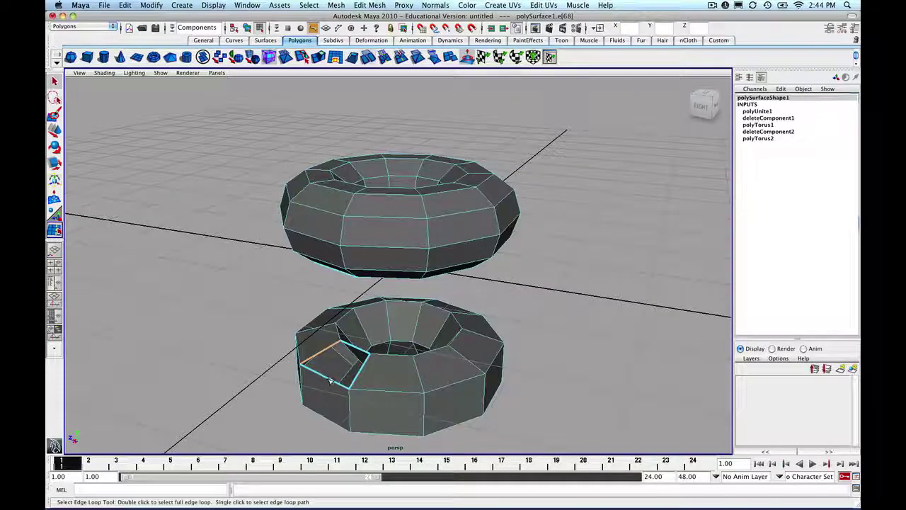
click(330, 381)
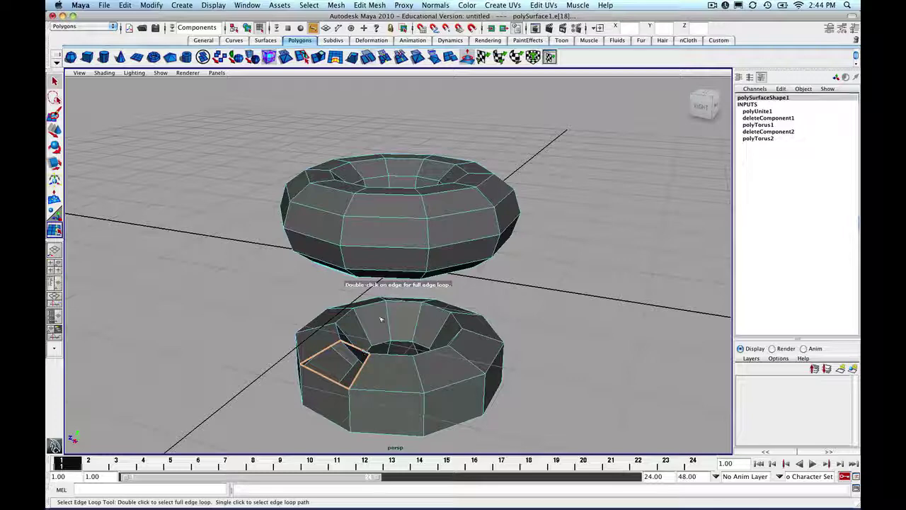
alt+drag(378, 317, 349, 278)
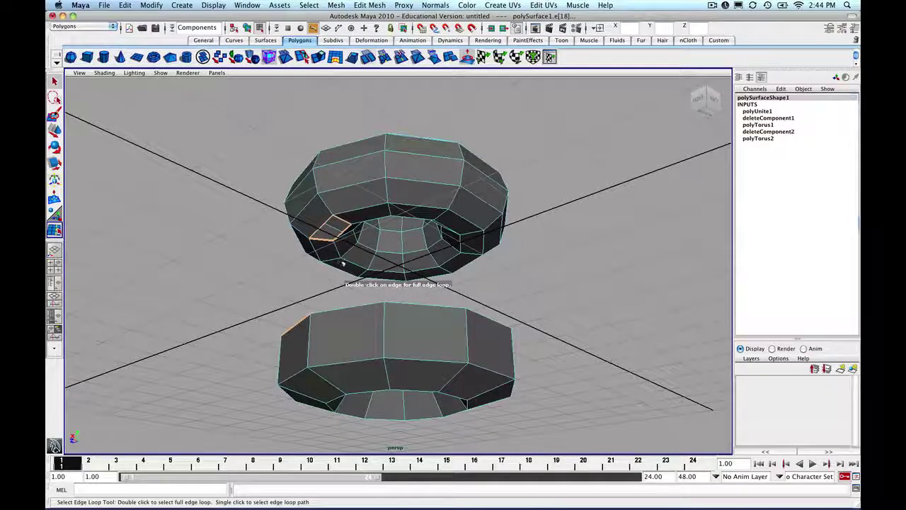
- Bridge the selected hole border edges of the two tori into a connecting column
alt+drag(326, 241, 359, 281)
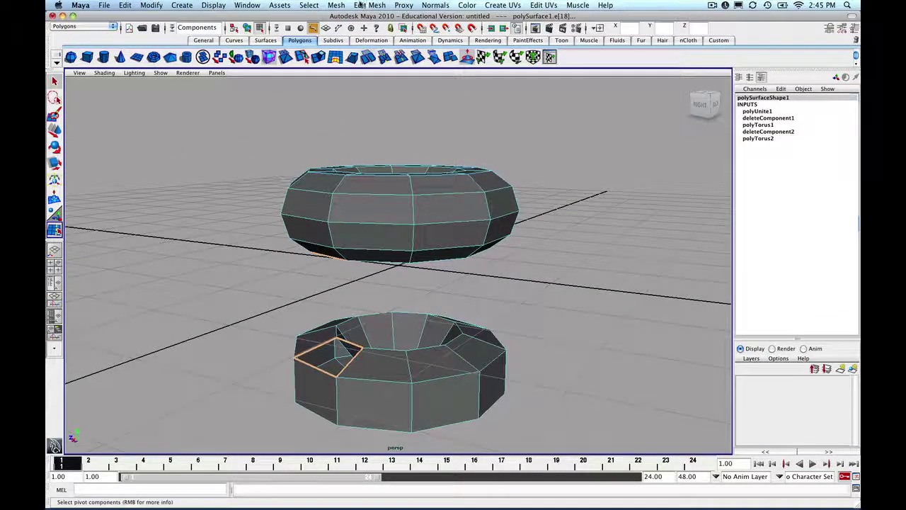
click(361, 5)
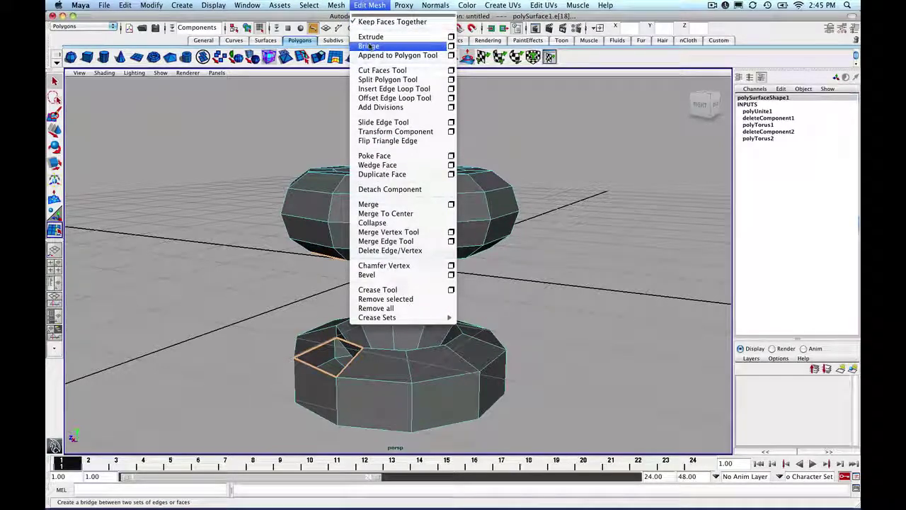
click(369, 46)
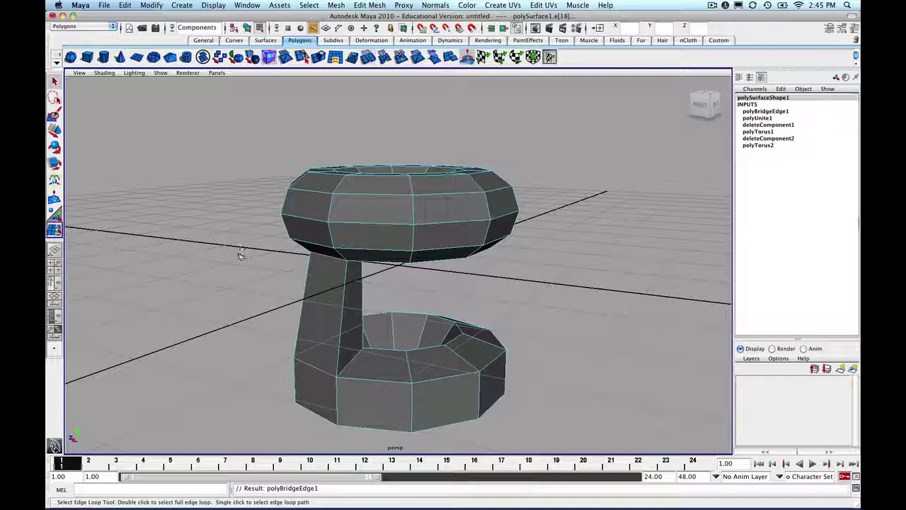
alt+drag(240, 257, 326, 257)
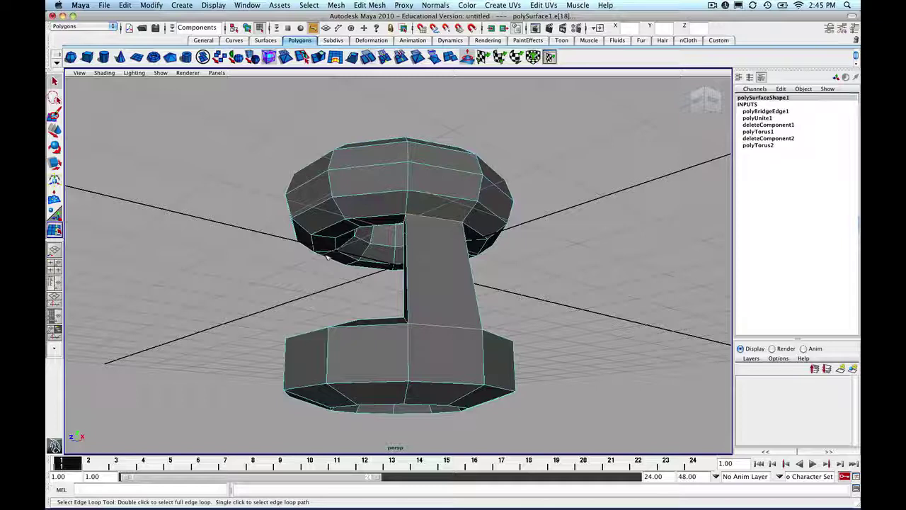
- Leave the Select Edge Loop Tool, return to object mode and select the bridged mesh
click(332, 273)
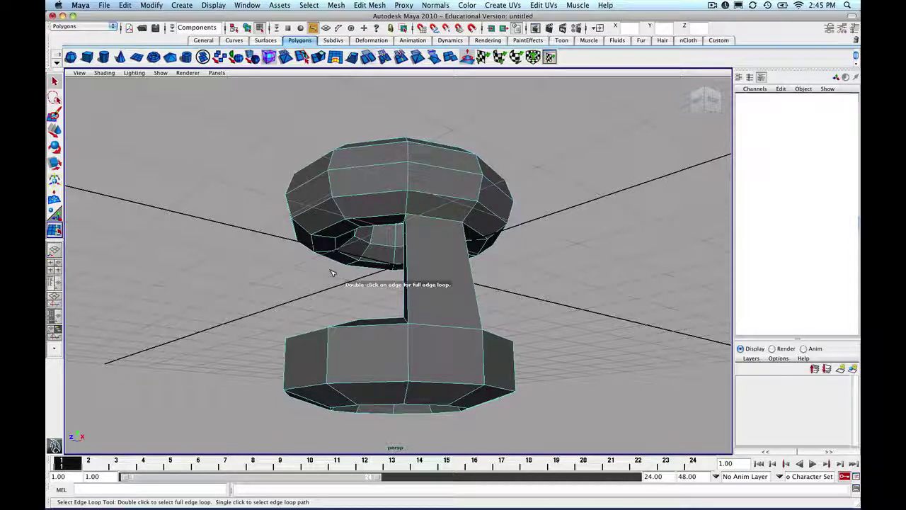
click(55, 81)
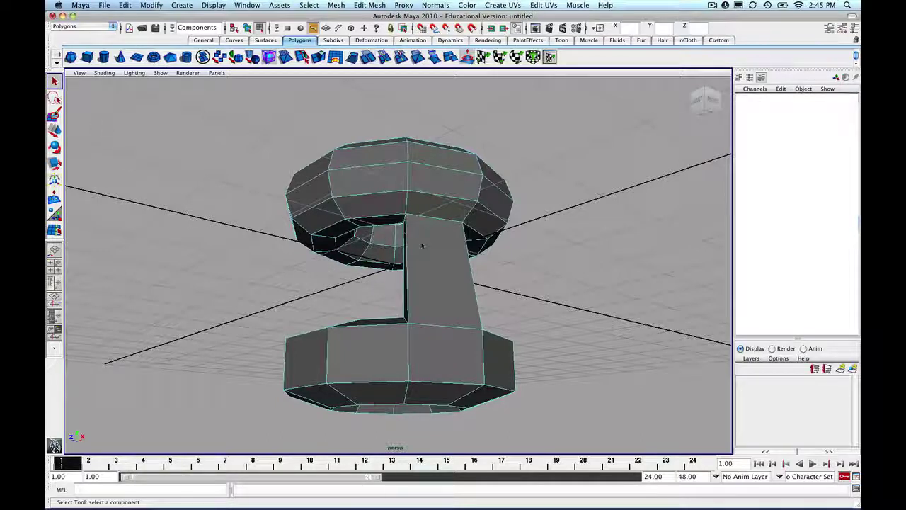
right_drag(421, 245, 446, 234)
click(441, 261)
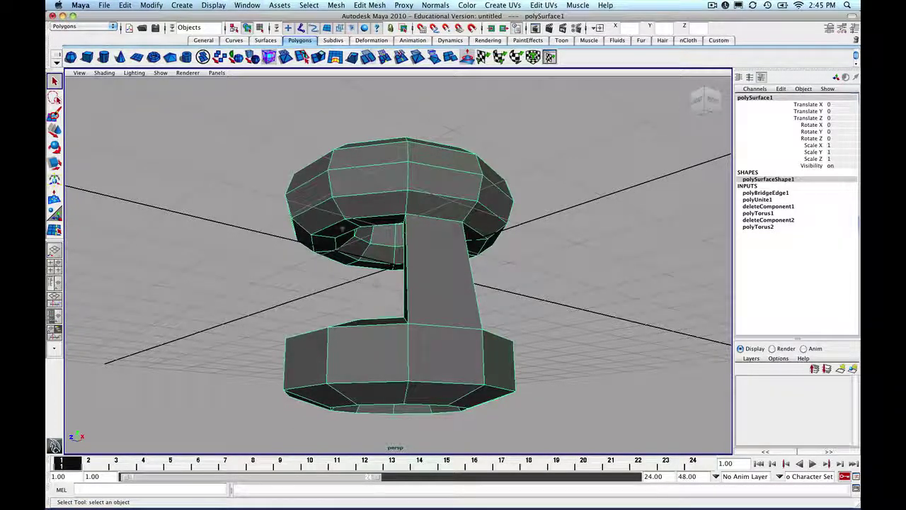
- Insert four horizontal edge loops around the connecting column with the Insert Edge Loop Tool, spaced evenly along its height
click(310, 6)
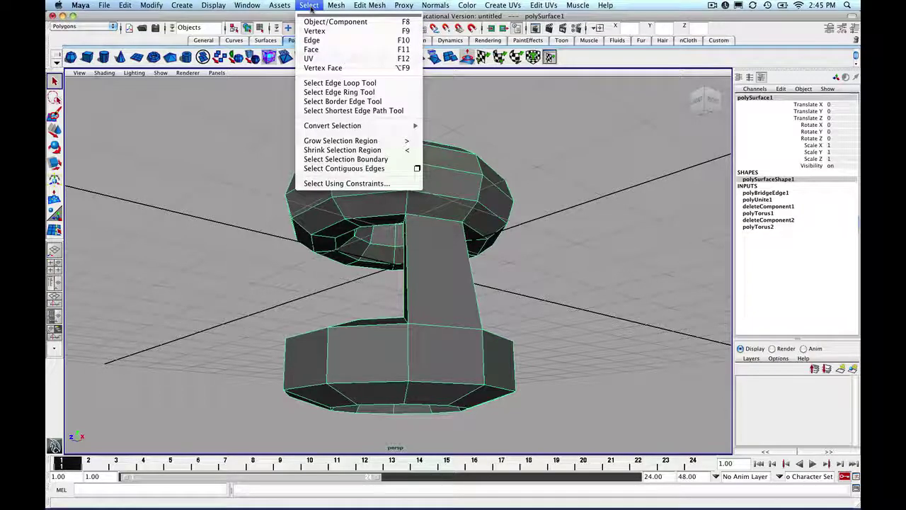
mouse_move(335, 6)
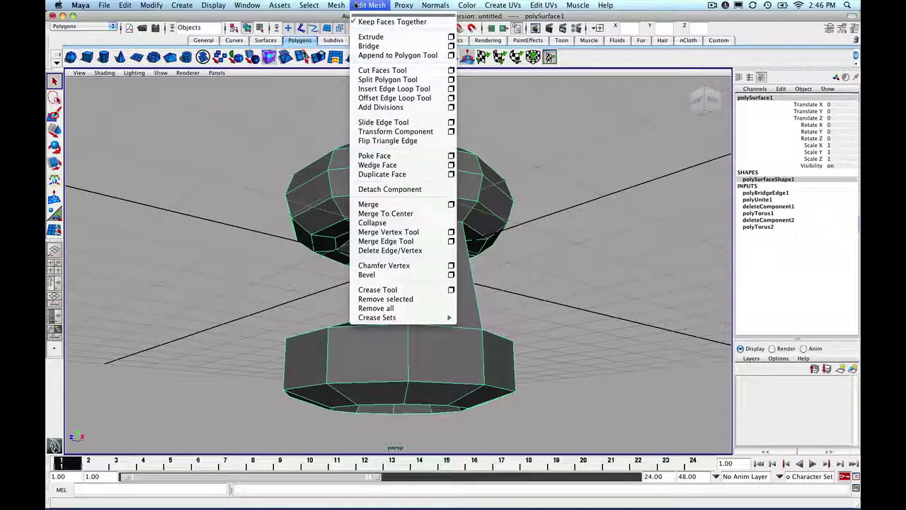
click(382, 89)
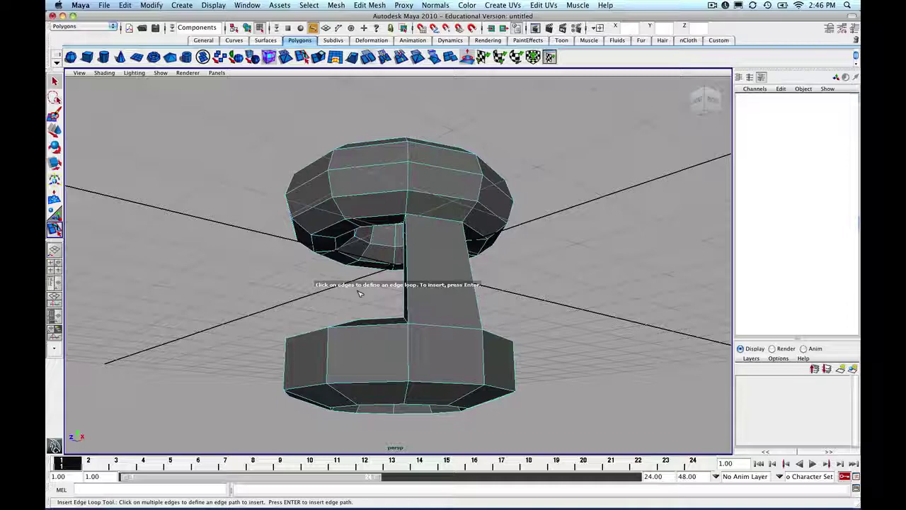
alt+drag(392, 296, 407, 311)
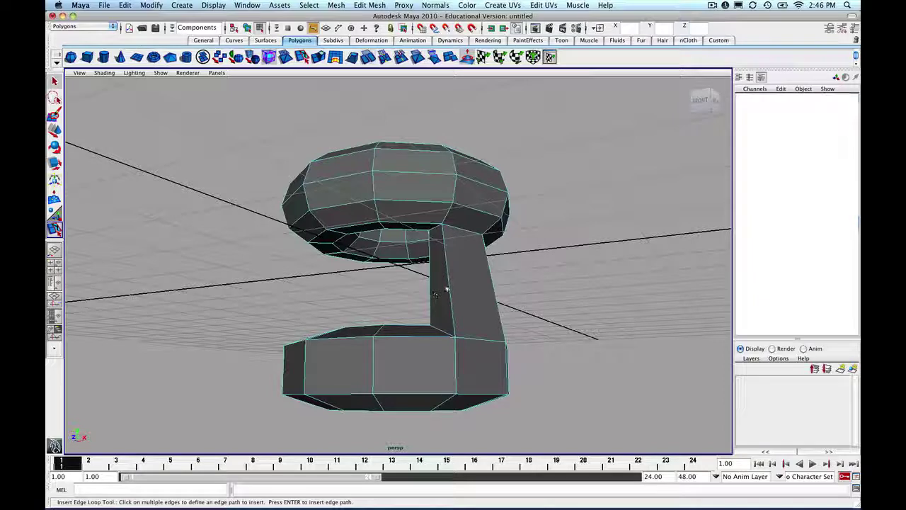
click(449, 286)
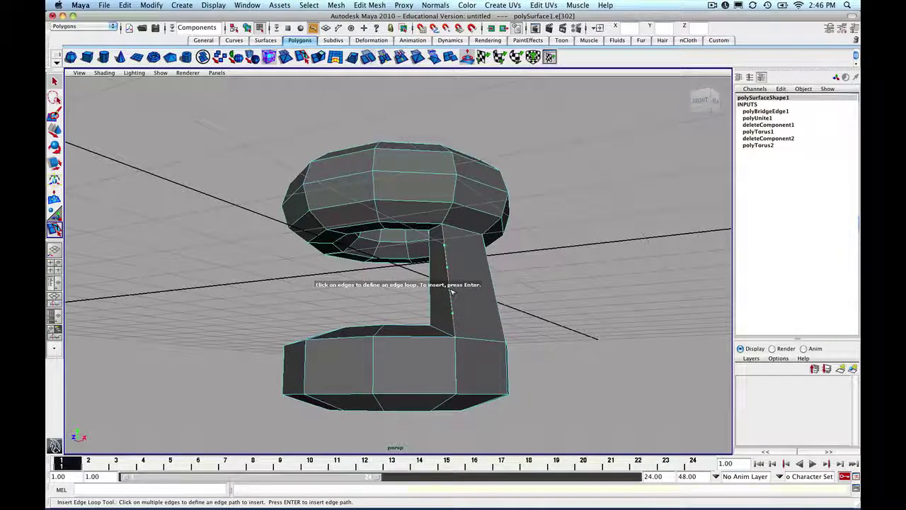
click(451, 290)
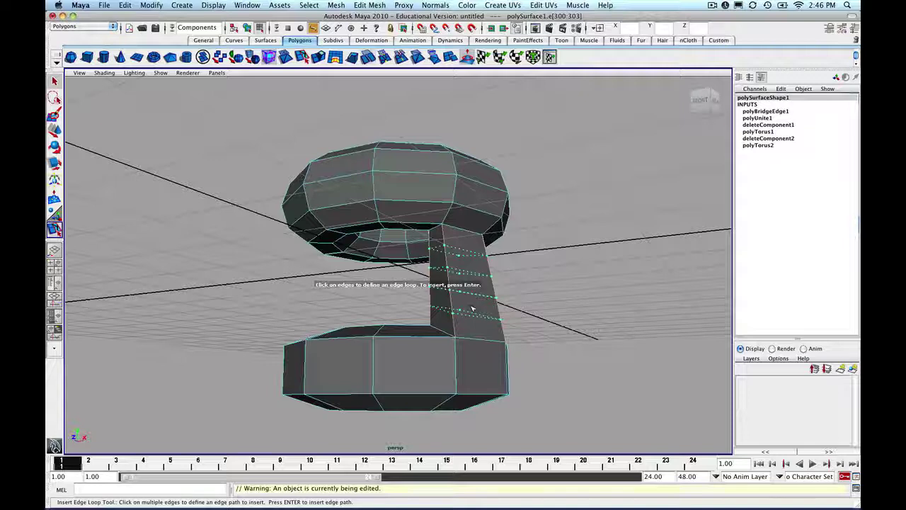
key(Return)
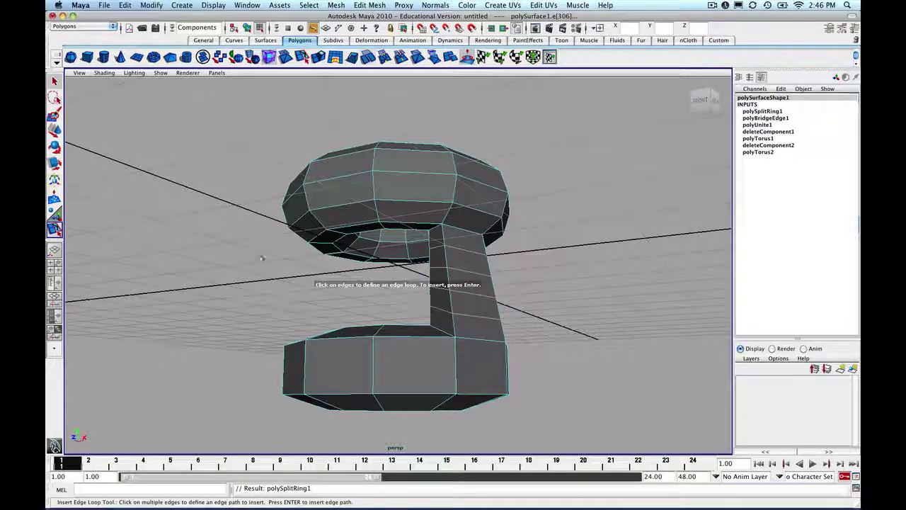
key(q)
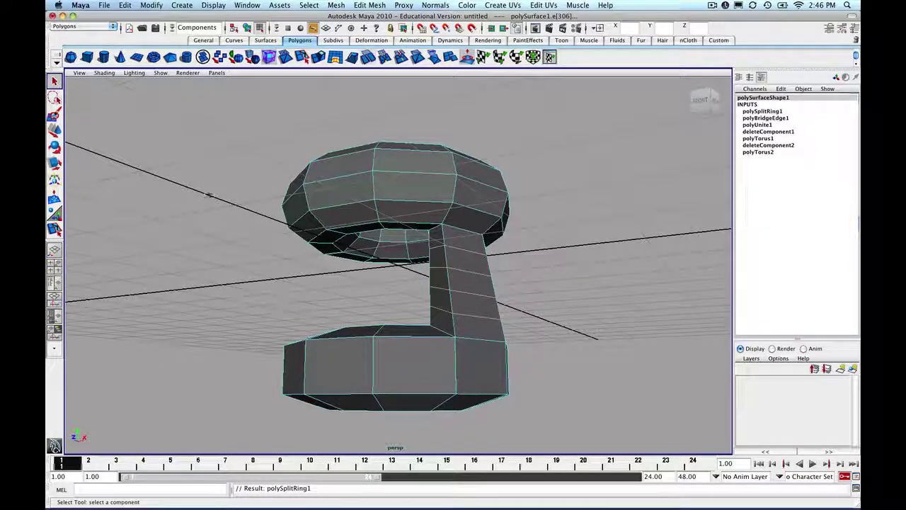
- Switch the mesh to face selection and select a face midway up the outer side of the connecting column
click(517, 229)
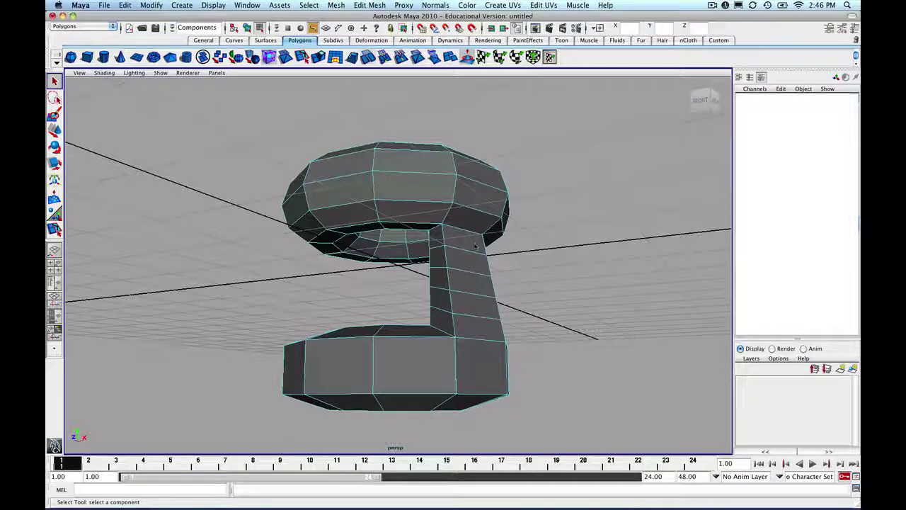
right_click(473, 285)
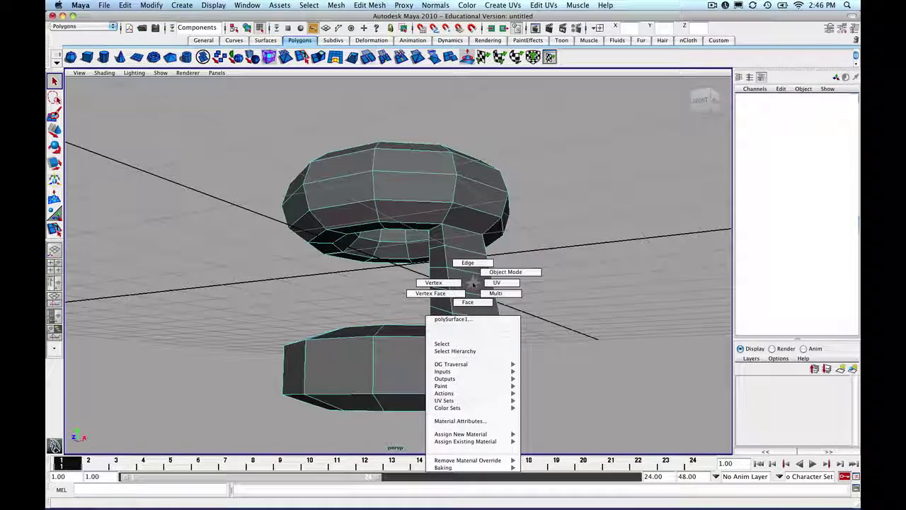
right_drag(473, 285, 472, 298)
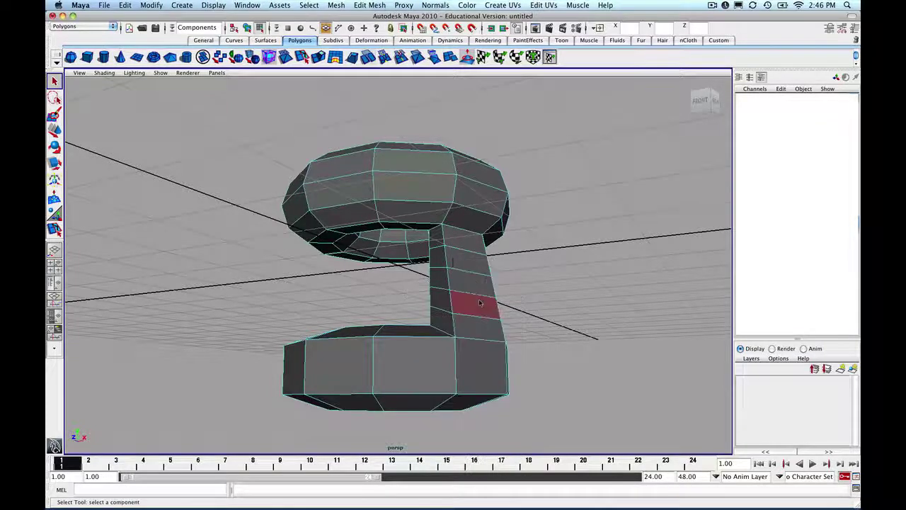
click(473, 297)
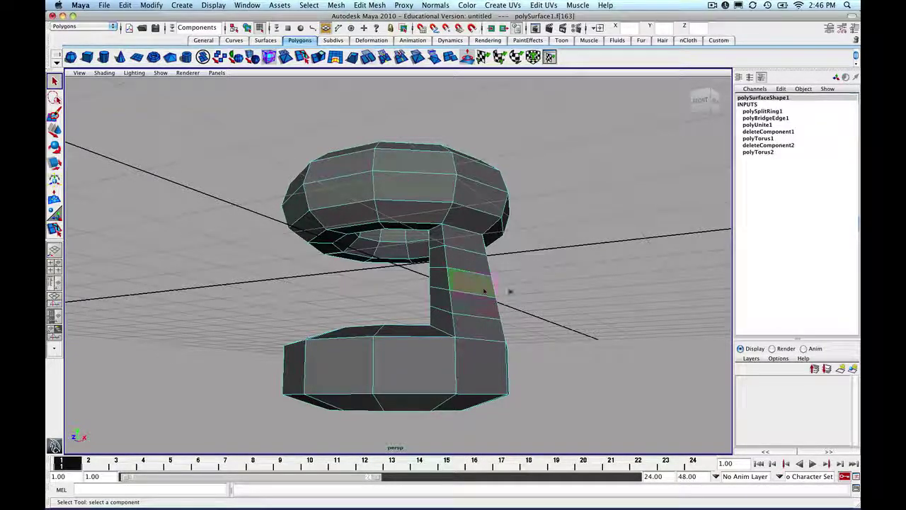
mouse_move(532, 292)
alt+mouse_down()
mouse_move(401, 293)
mouse_move(534, 298)
alt+mouse_up()
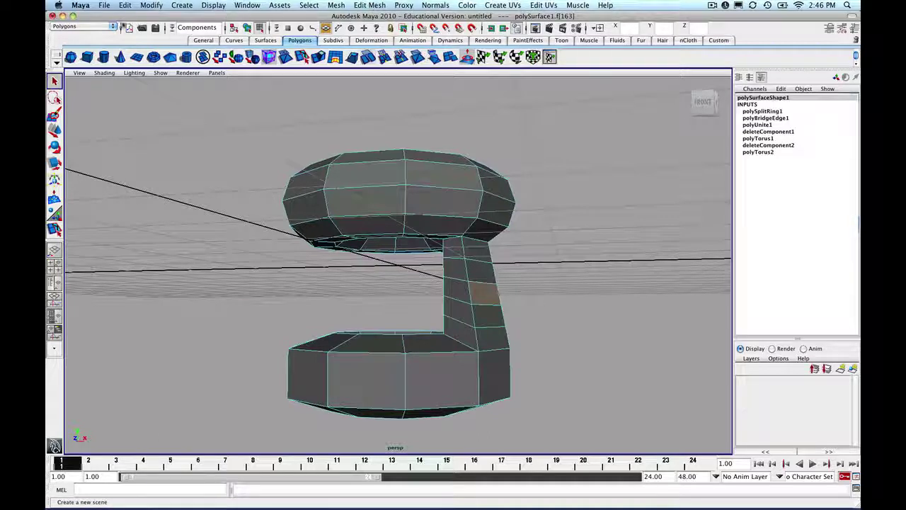
click(113, 26)
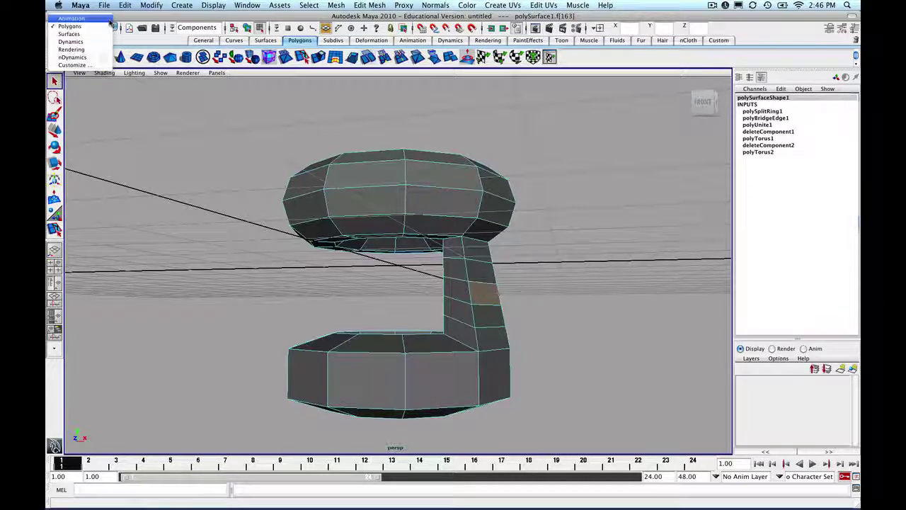
click(106, 18)
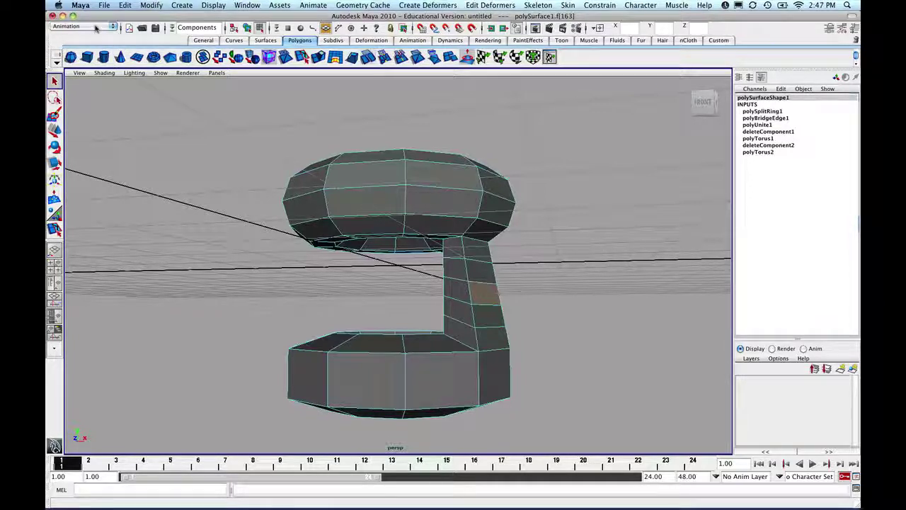
click(101, 27)
click(99, 34)
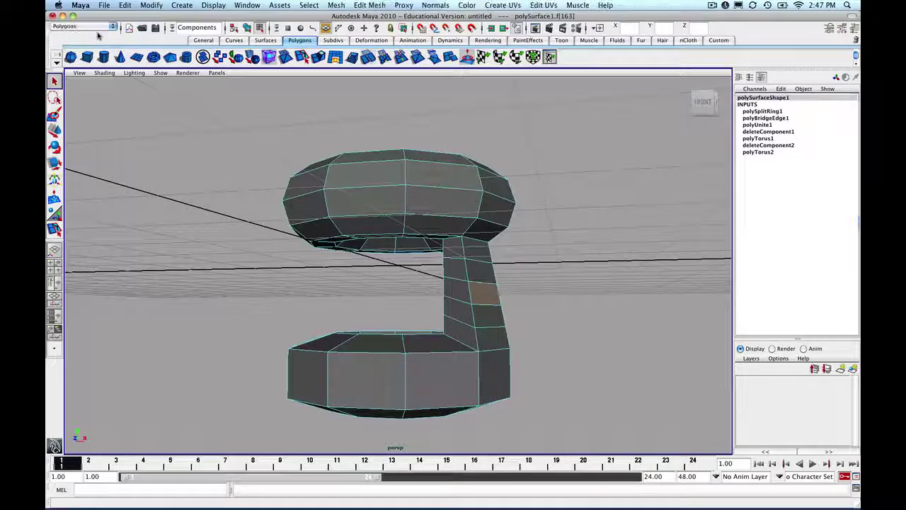
- Extrude the selected column face outward by about 0.82 along its local Z axis
click(359, 5)
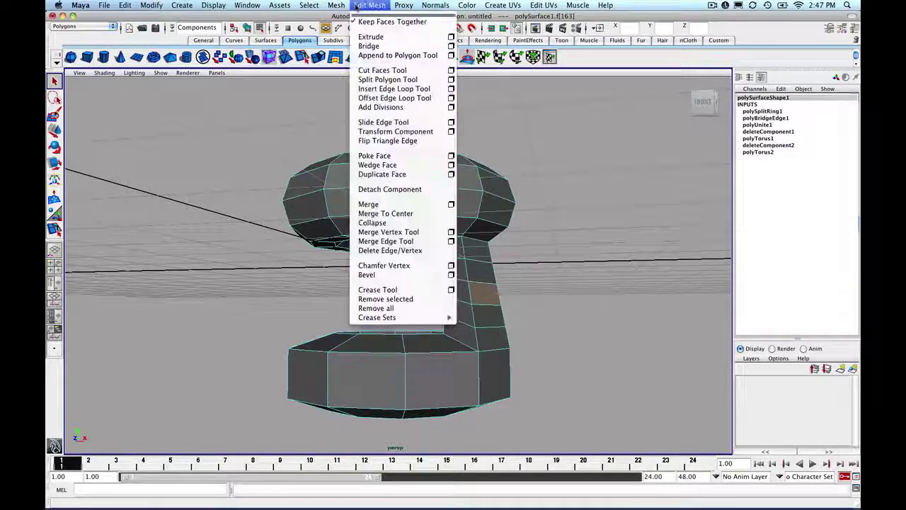
click(369, 37)
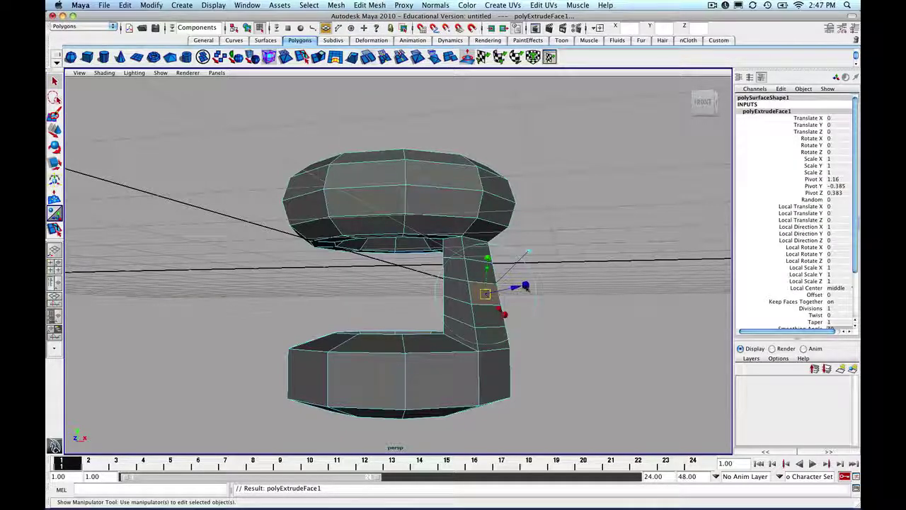
alt+drag(525, 286, 397, 354)
alt+drag(391, 294, 391, 294)
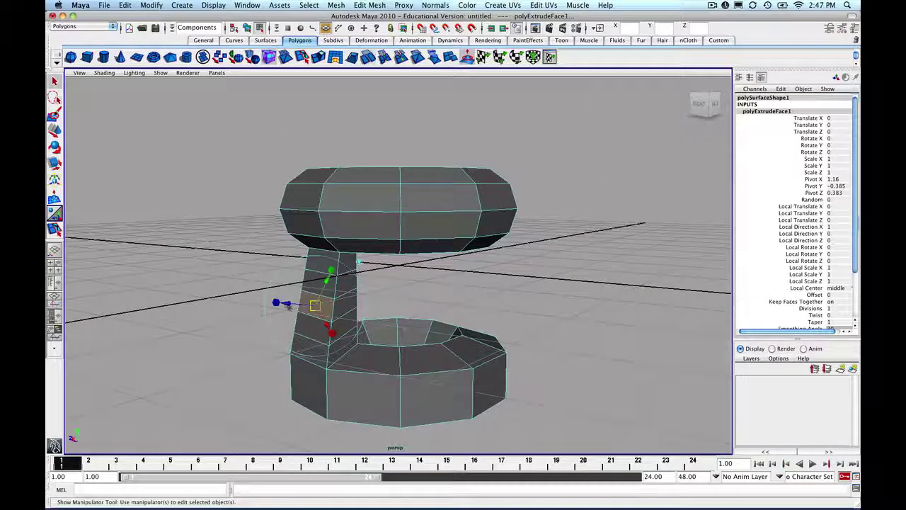
drag(289, 306, 218, 328)
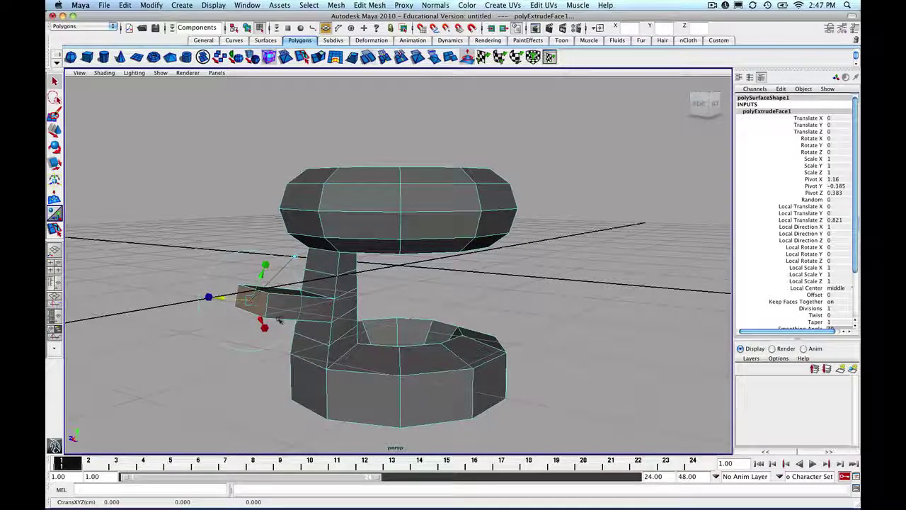
- Adjust the extruded end face to about -0.152 local translate X, 0.802 by 0.726 local scale and 15.55 degrees local rotate X
alt+drag(278, 320, 330, 475)
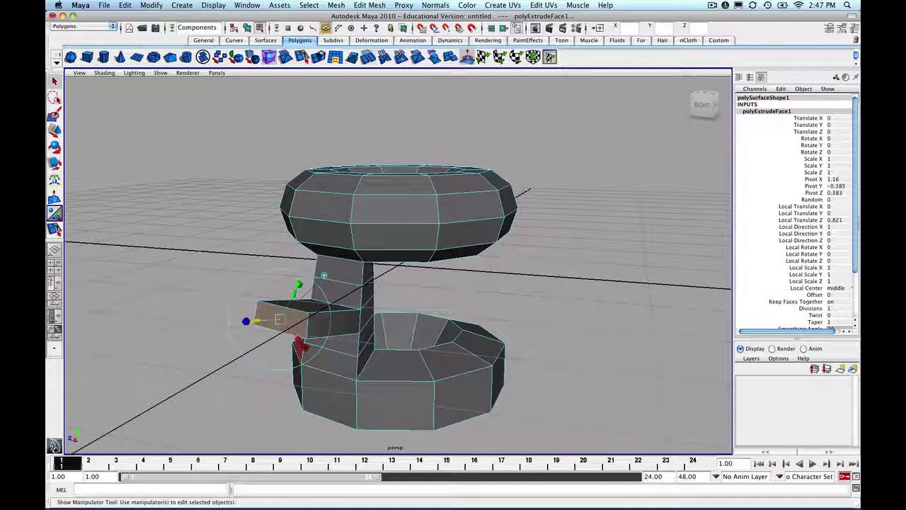
drag(300, 344, 333, 354)
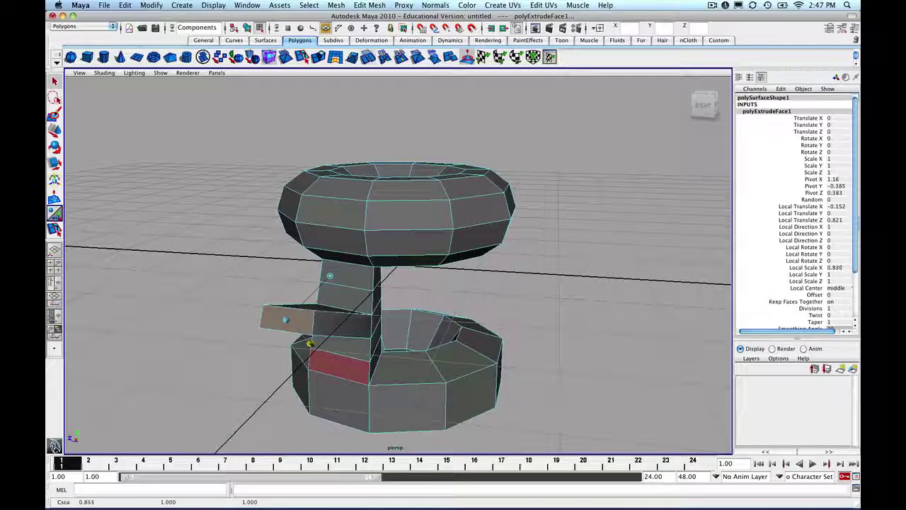
drag(315, 347, 310, 344)
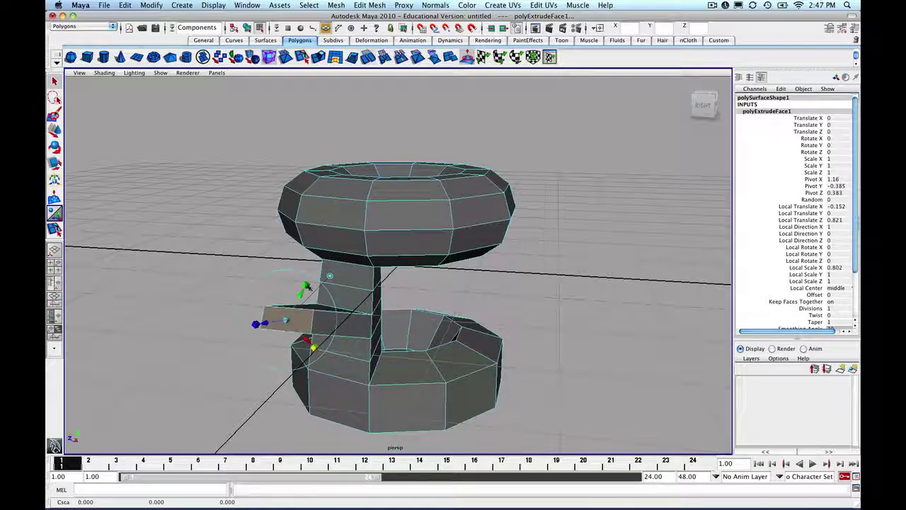
drag(305, 284, 300, 289)
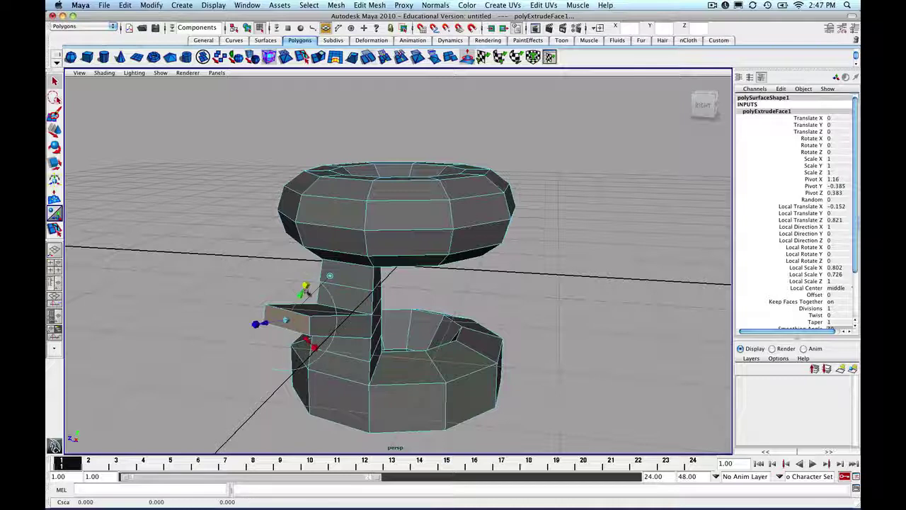
click(305, 273)
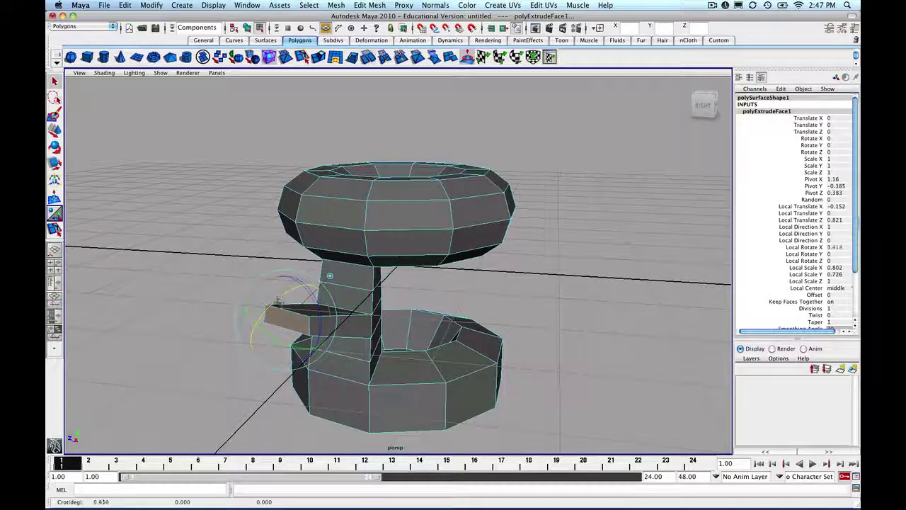
drag(280, 298, 274, 309)
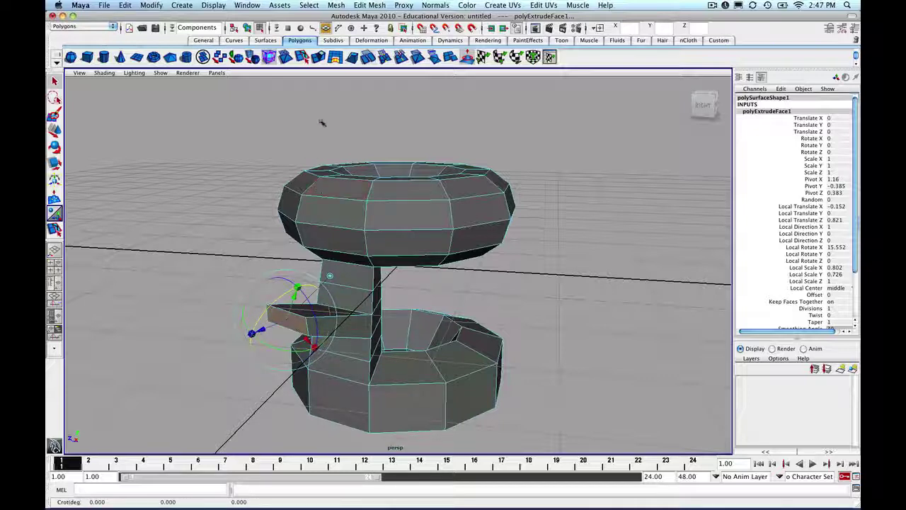
- Extrude the branch's end face by 0.569 along local Z and scale it to 0.586 by 0.795 in local X and Y
click(369, 5)
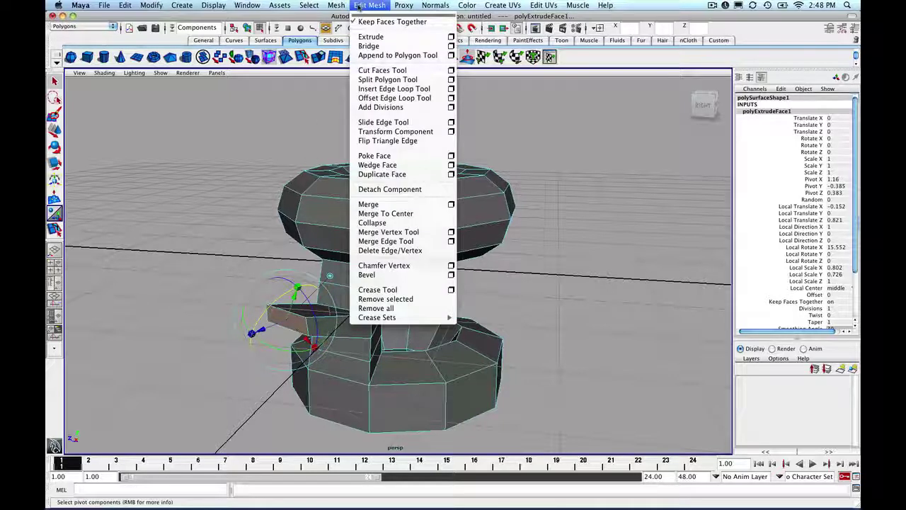
click(371, 36)
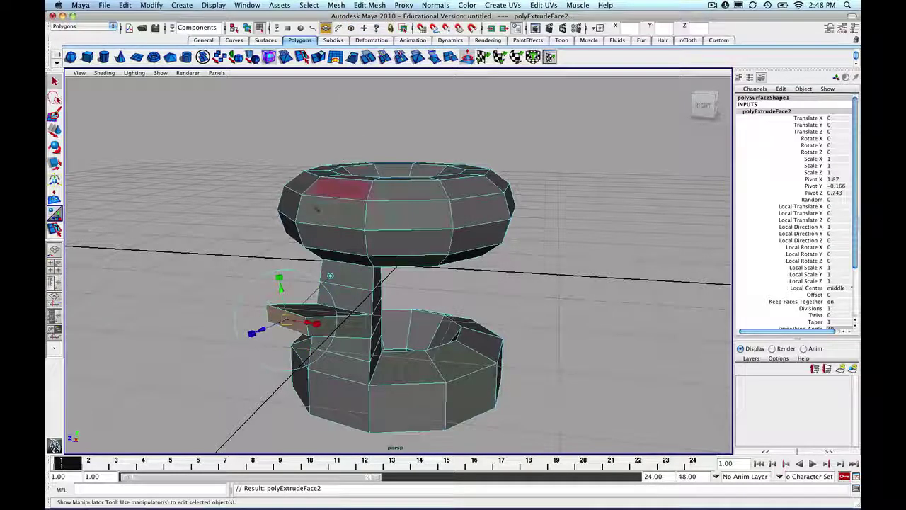
drag(261, 329, 245, 360)
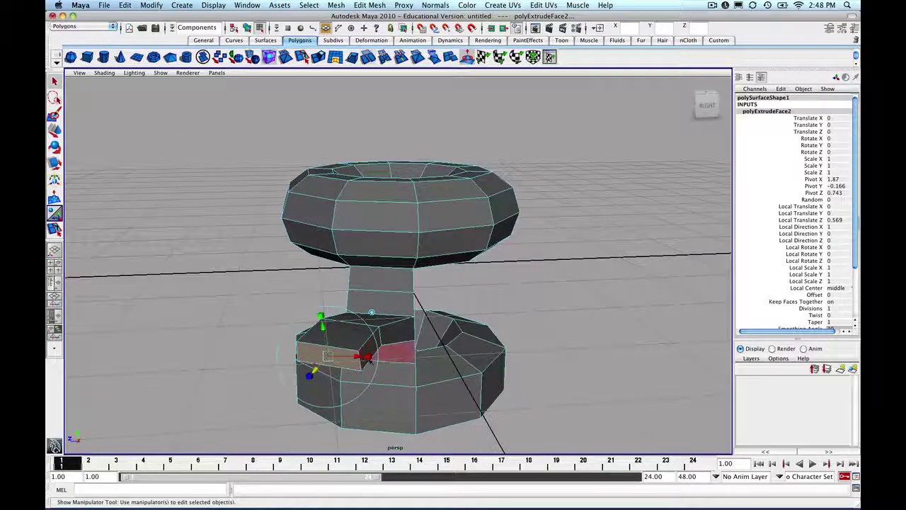
drag(366, 355, 346, 357)
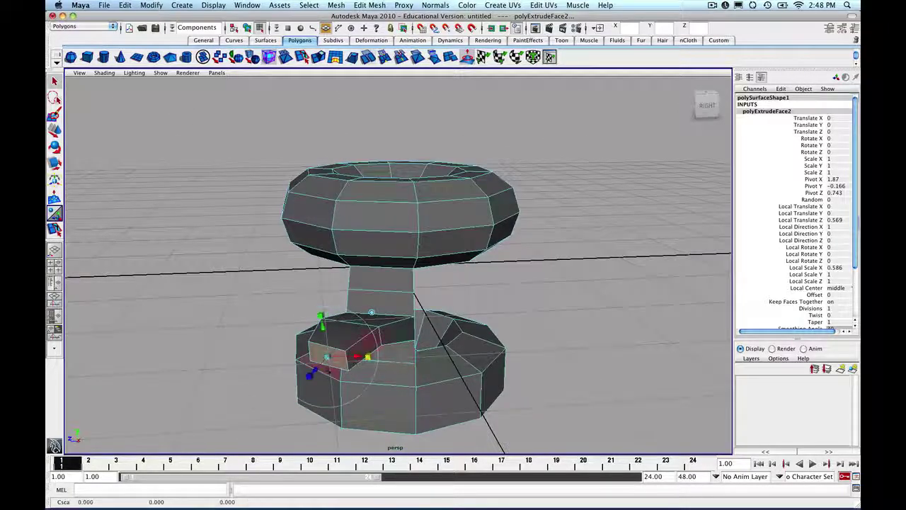
drag(320, 317, 322, 326)
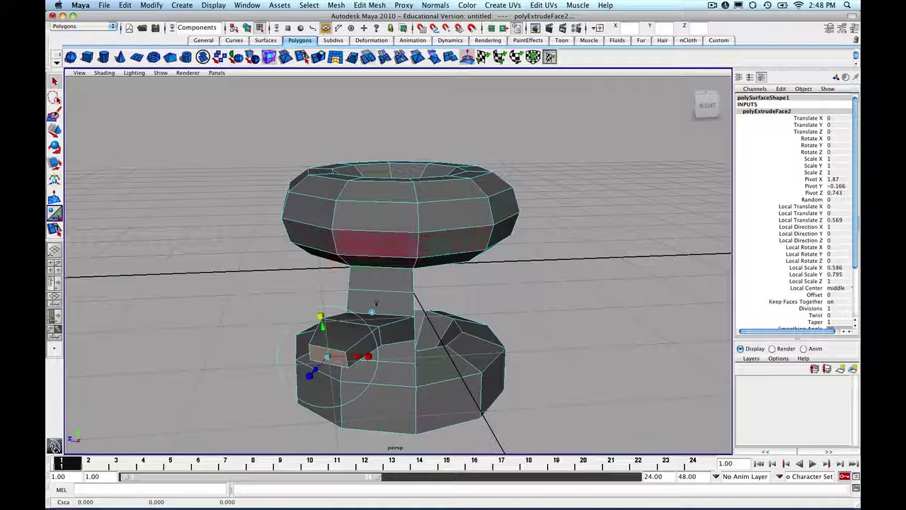
- Extrude the upper face of the branch's tip segment upward by 0.552 and taper it to a local scale of 0.691 by 0.764
key(t)
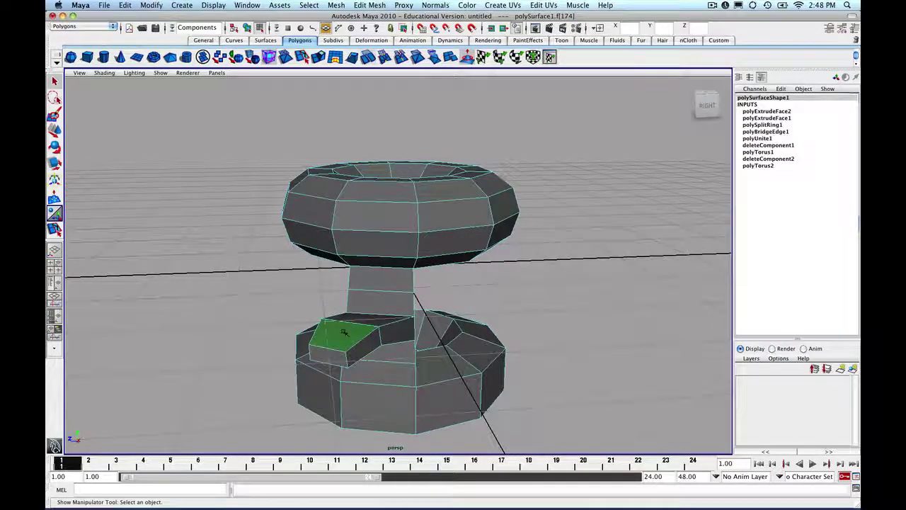
click(365, 115)
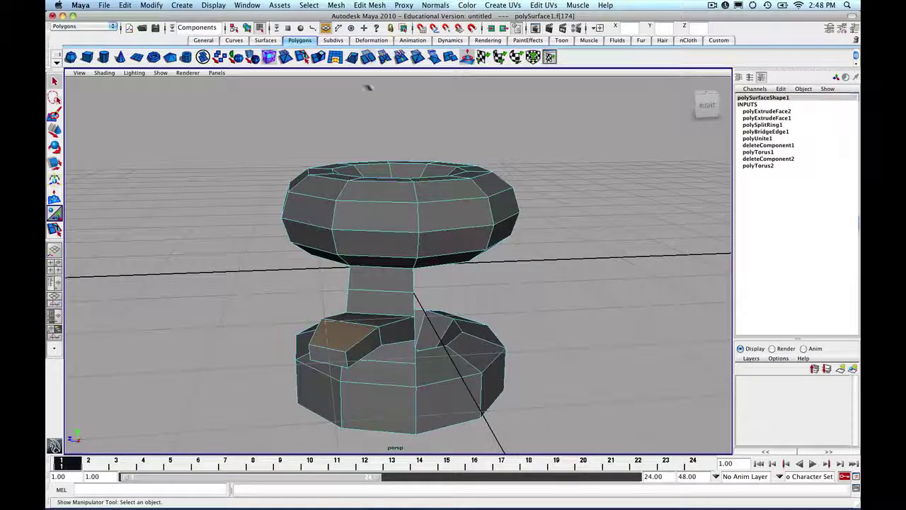
click(354, 6)
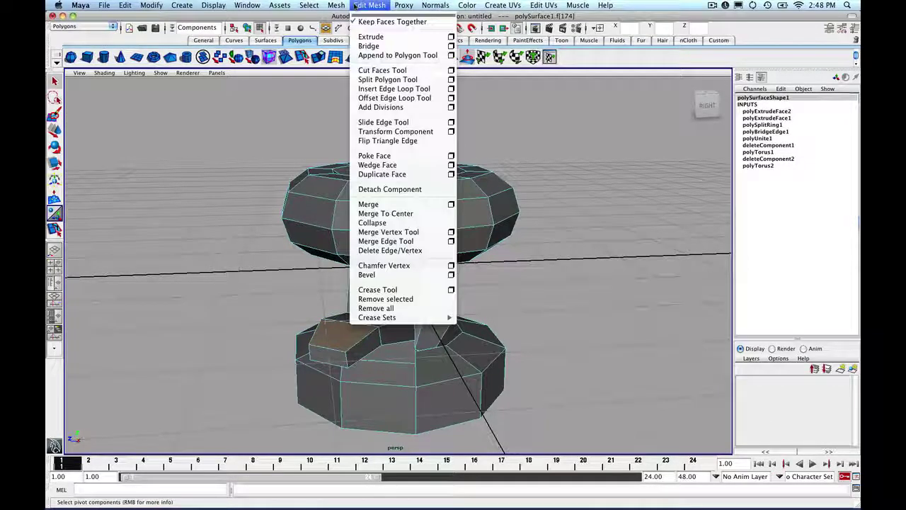
click(370, 36)
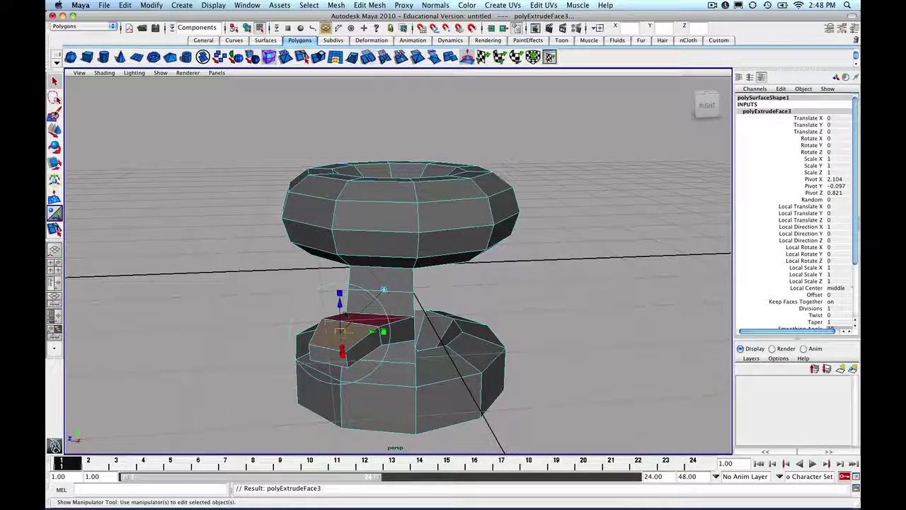
alt+drag(424, 304, 288, 320)
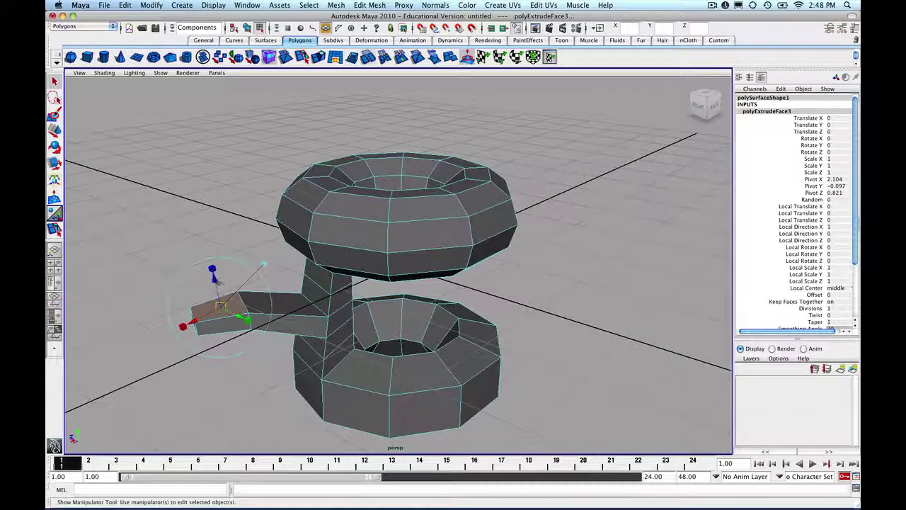
drag(215, 278, 203, 236)
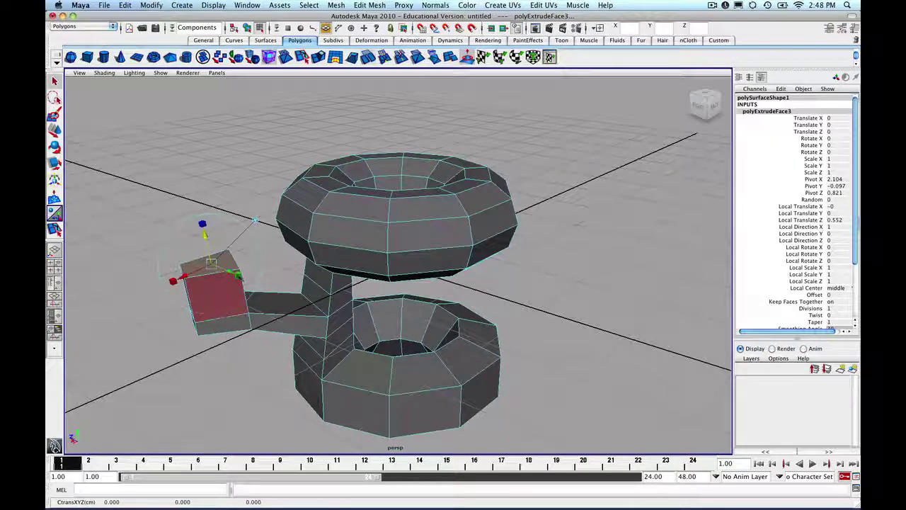
drag(238, 275, 232, 272)
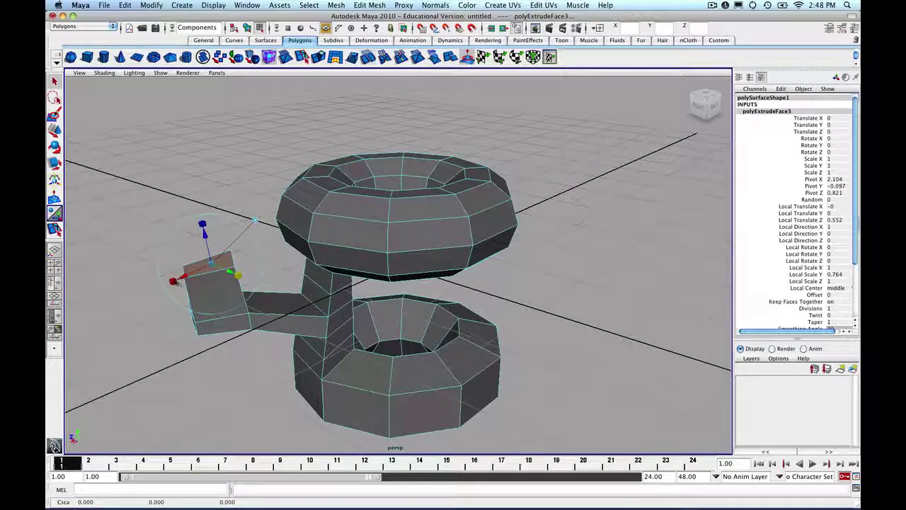
drag(172, 281, 187, 277)
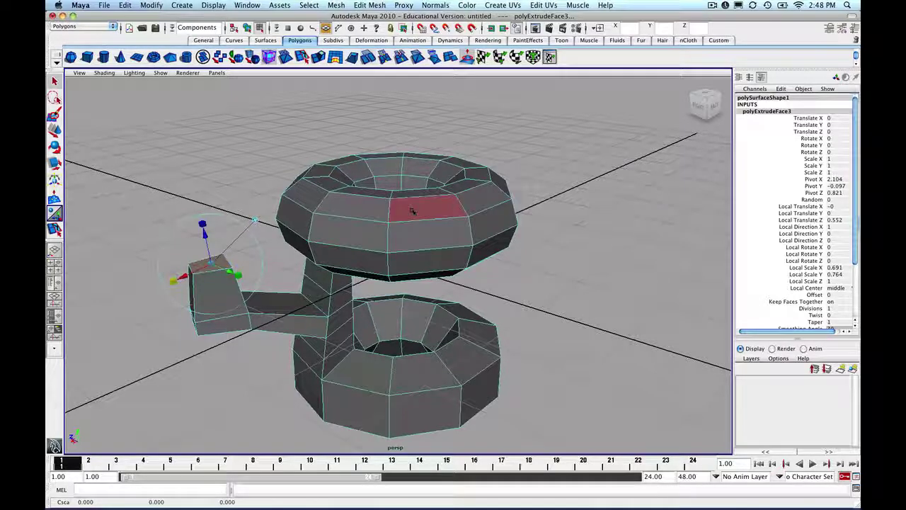
- Select two adjacent faces on top of the upper torus and extrude them together by 0.546 along local Z
alt+drag(413, 213, 412, 249)
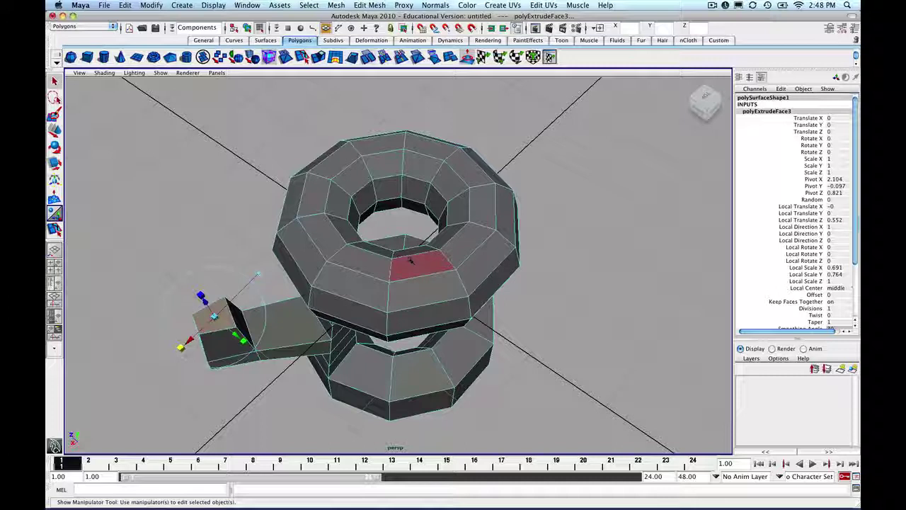
click(414, 264)
shift+click(413, 284)
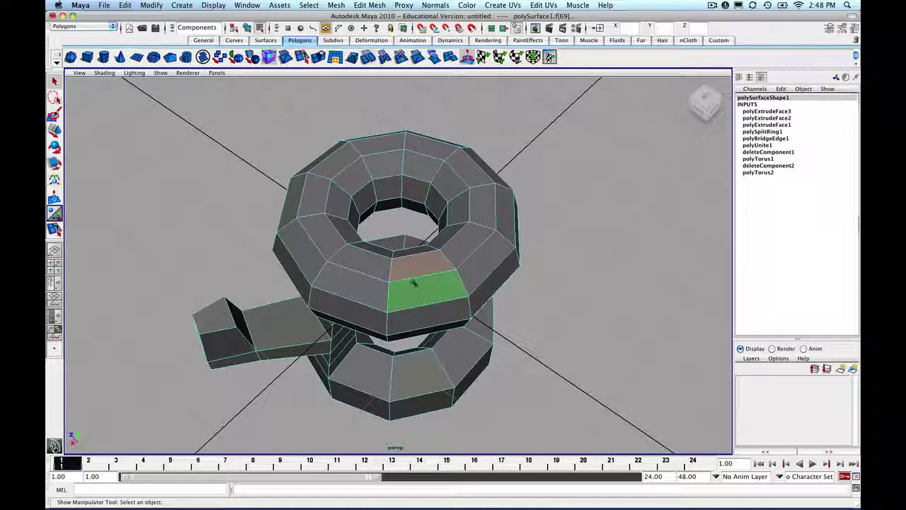
click(367, 5)
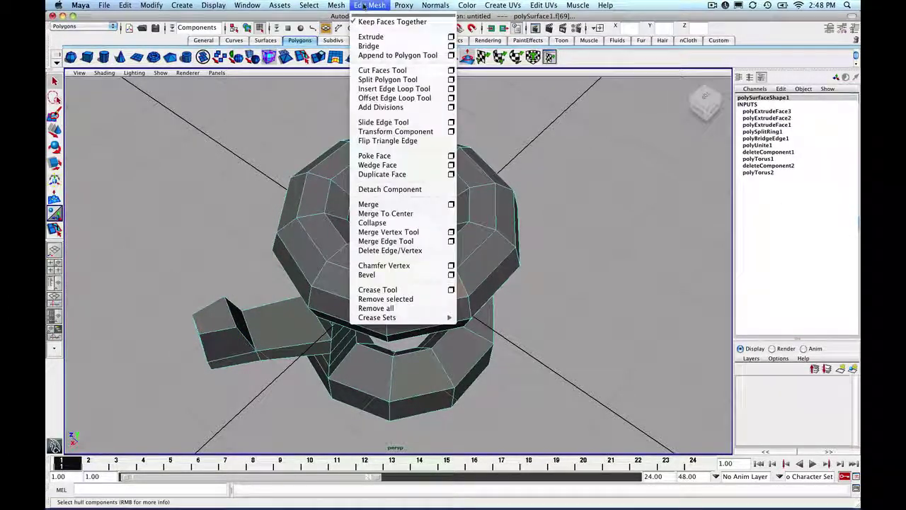
click(375, 37)
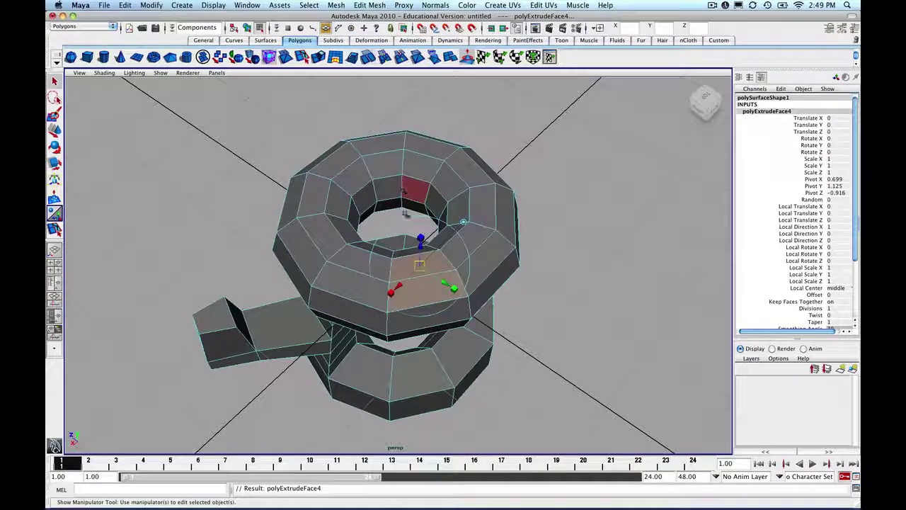
key(alt)
alt+drag(348, 239, 334, 189)
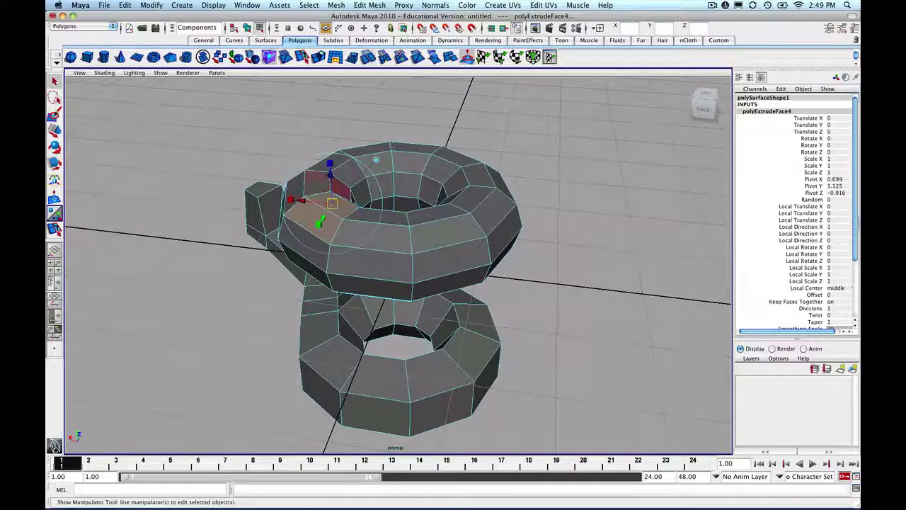
drag(329, 164, 316, 127)
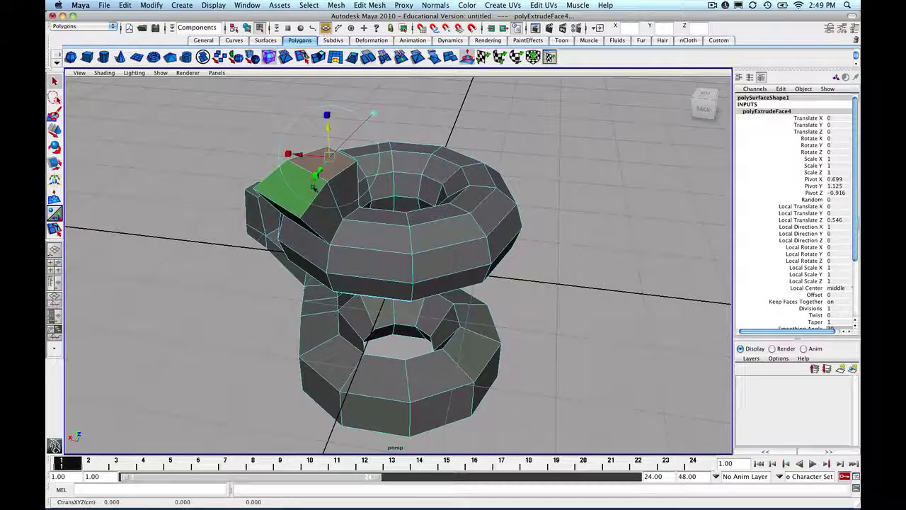
- Taper the newly extruded faces on the upper torus to a local scale of 0.541 by 0.5 in X and Y
key(r)
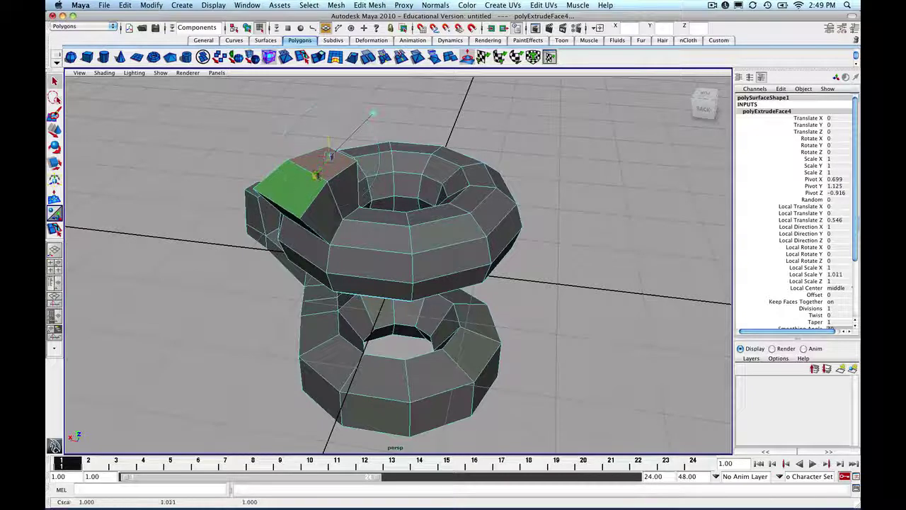
drag(319, 173, 304, 156)
alt+drag(306, 210, 627, 200)
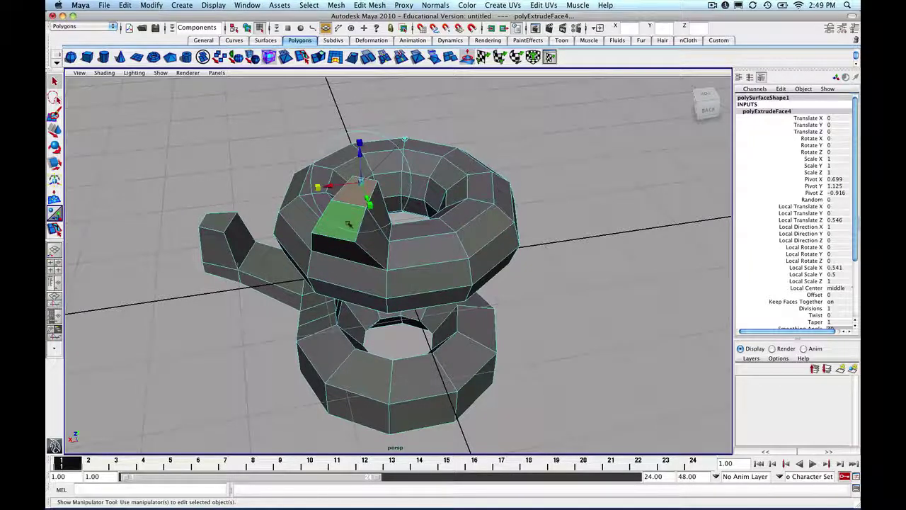
- Leave the face extrusion through Object Mode and switch the mesh to vertex selection
right_click(422, 259)
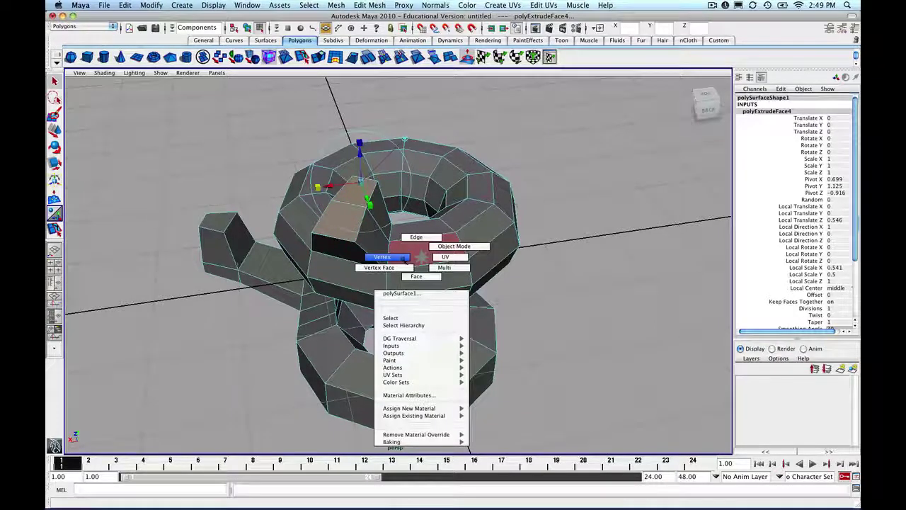
click(405, 258)
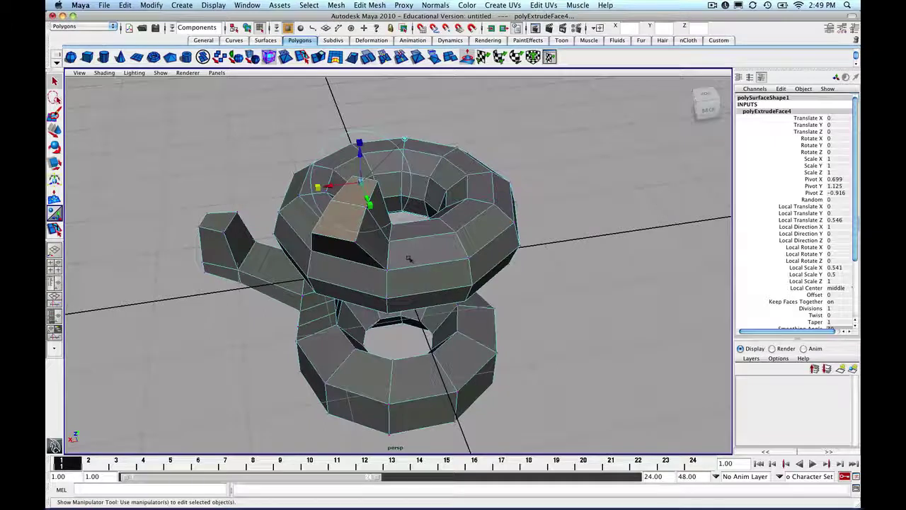
right_drag(410, 256, 434, 242)
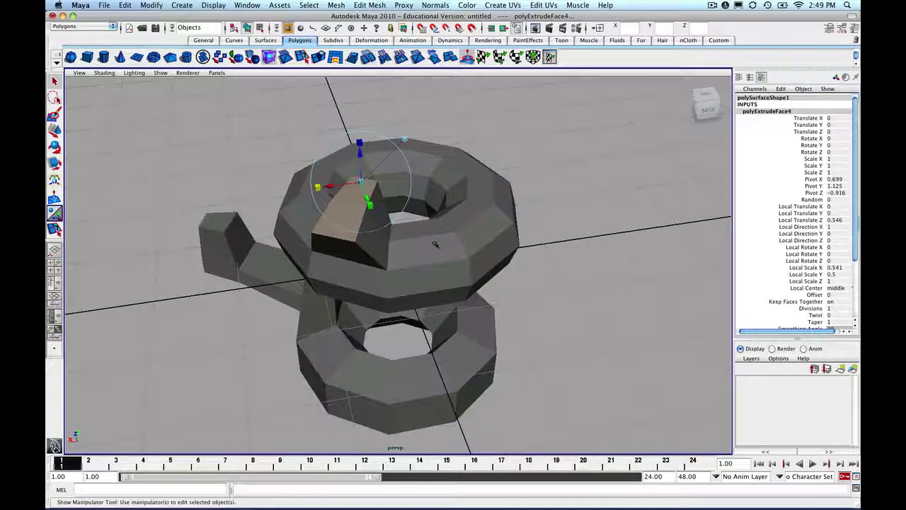
click(551, 243)
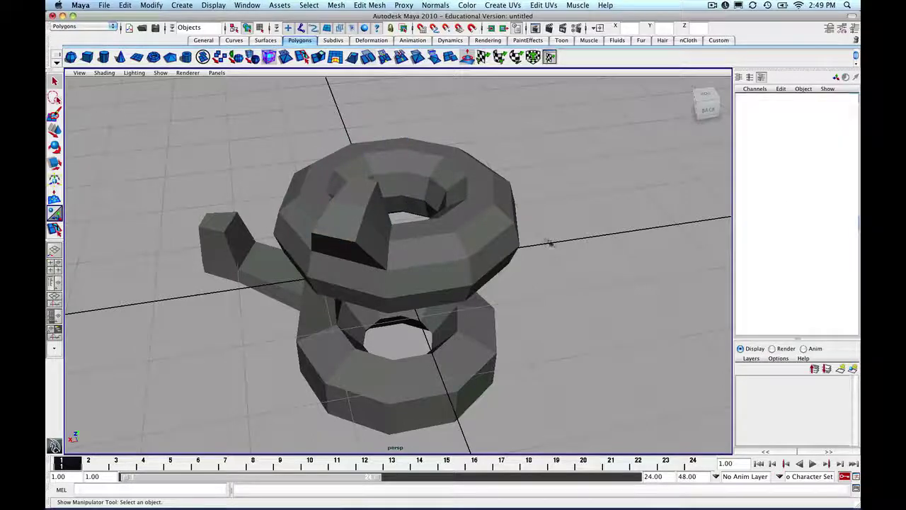
click(456, 238)
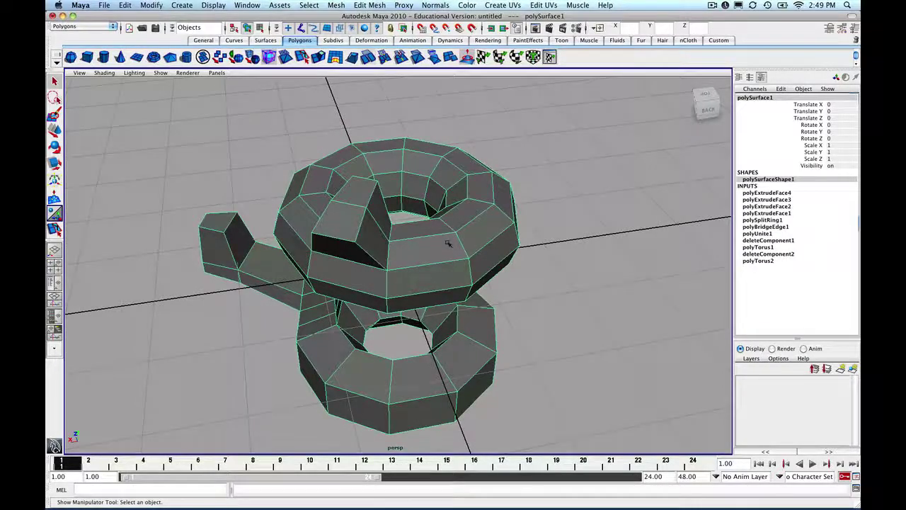
right_drag(447, 242, 431, 242)
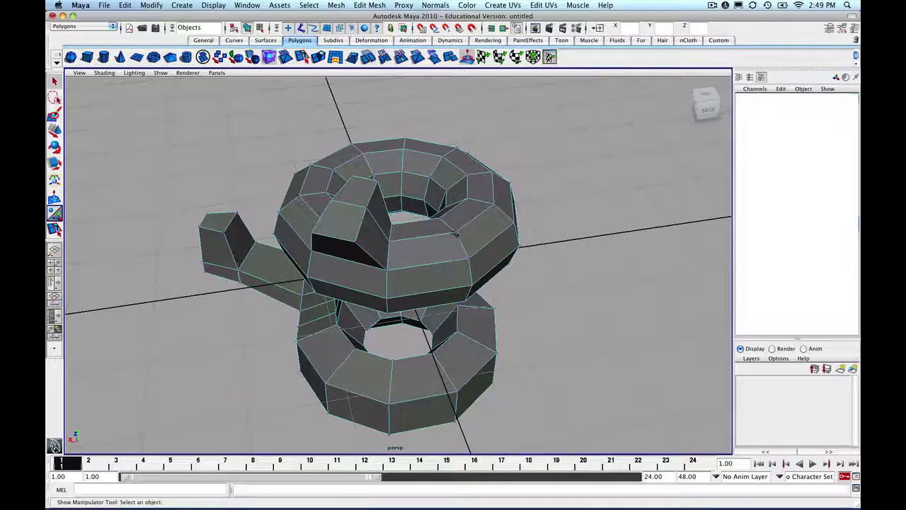
- Select three neighbouring vertices along one cross-section edge of the upper torus and move them slightly upward and outward
click(455, 233)
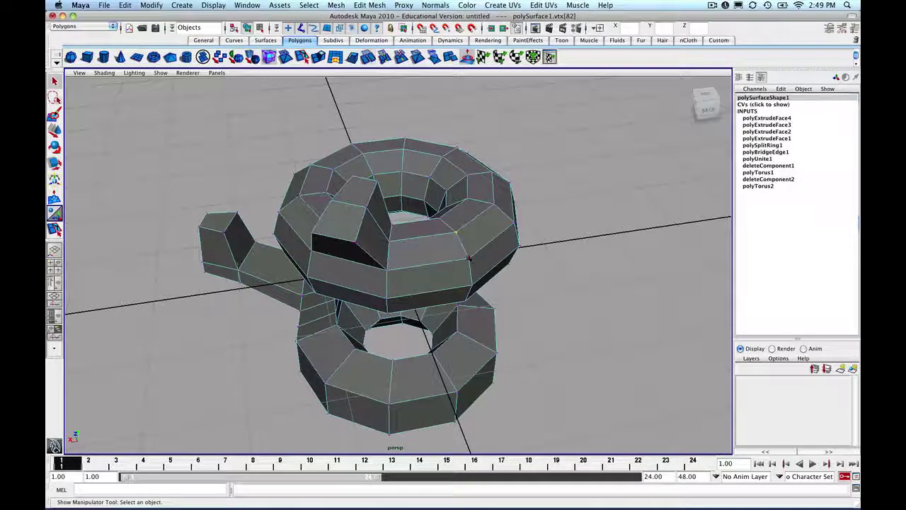
shift+click(469, 259)
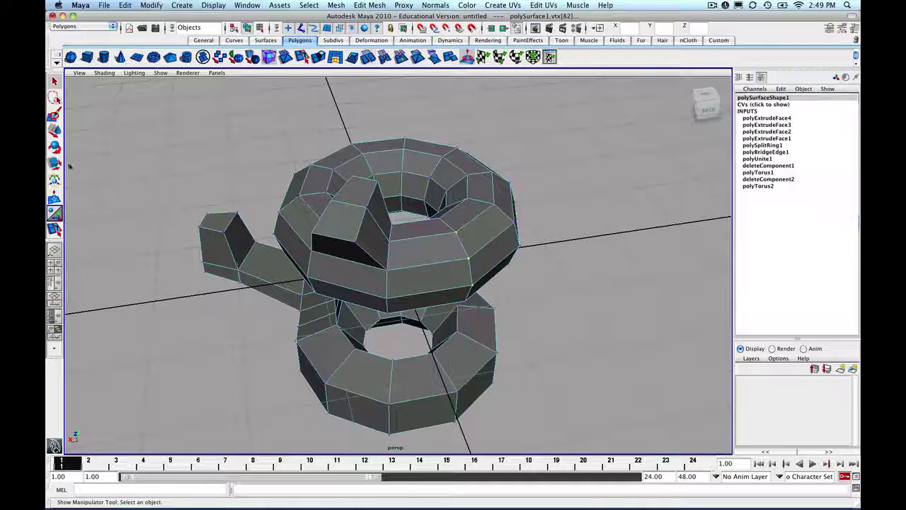
click(53, 130)
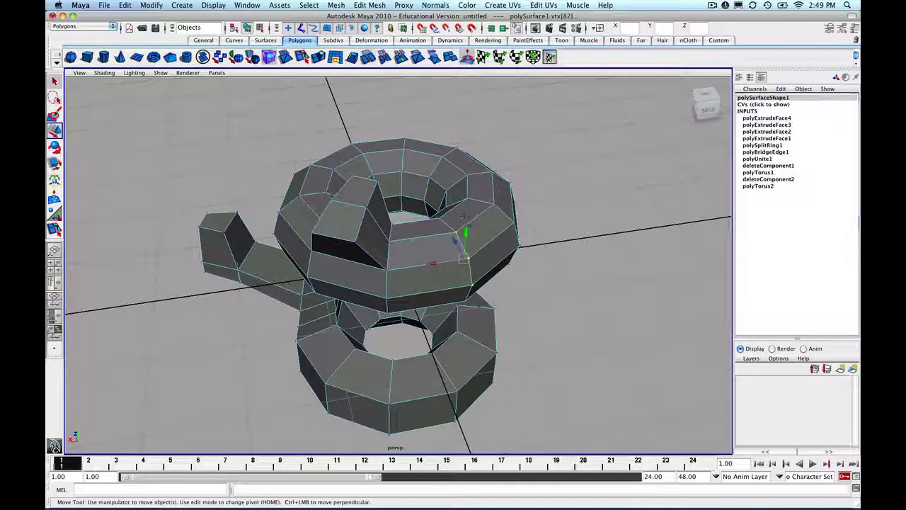
drag(467, 234, 466, 222)
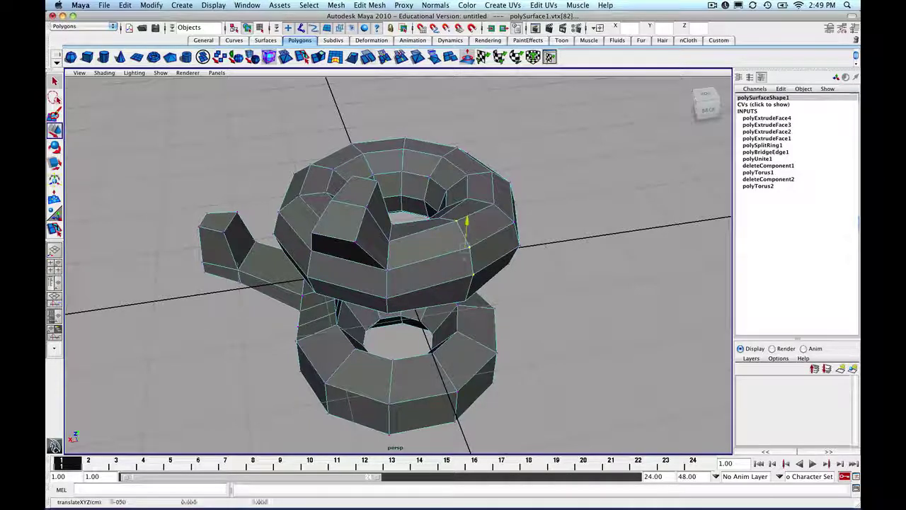
drag(434, 252, 464, 237)
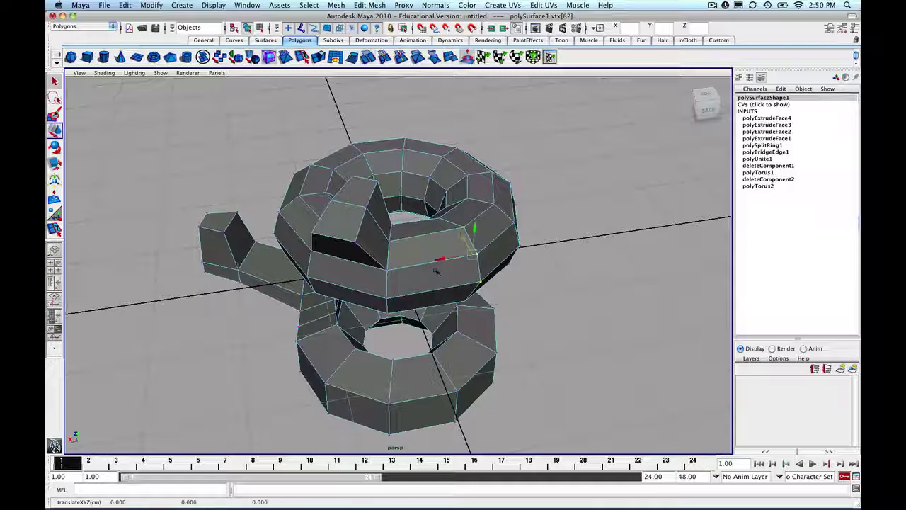
alt+drag(436, 271, 411, 267)
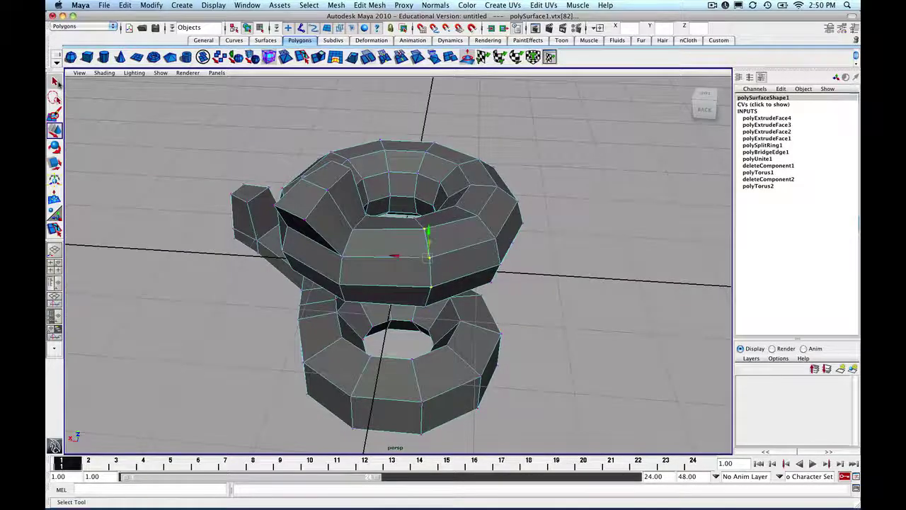
- Deselect the vertices, return to Object Mode, and show the selected mesh as a smooth preview with its control cage
click(54, 81)
click(176, 170)
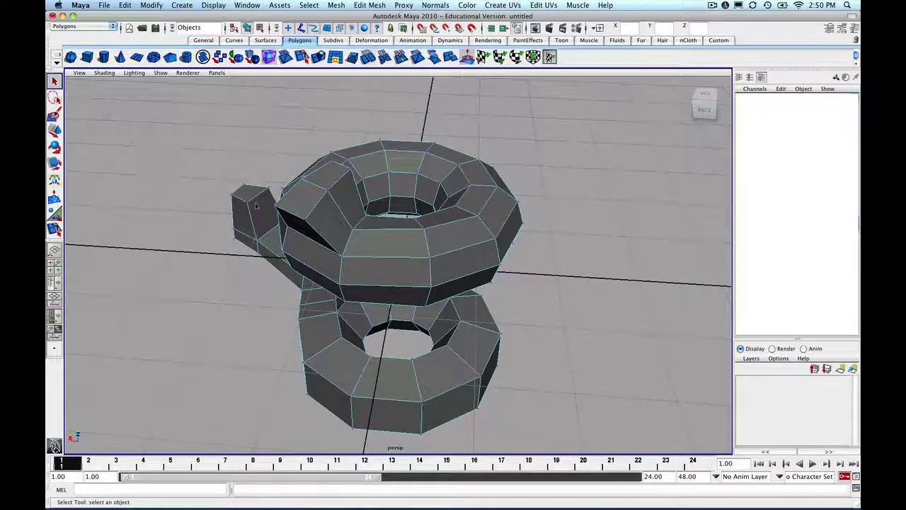
right_click(346, 187)
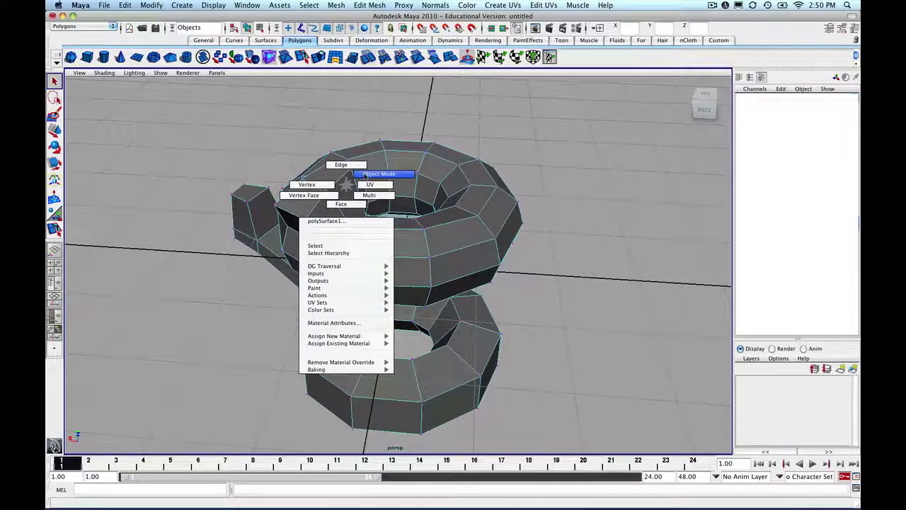
click(365, 175)
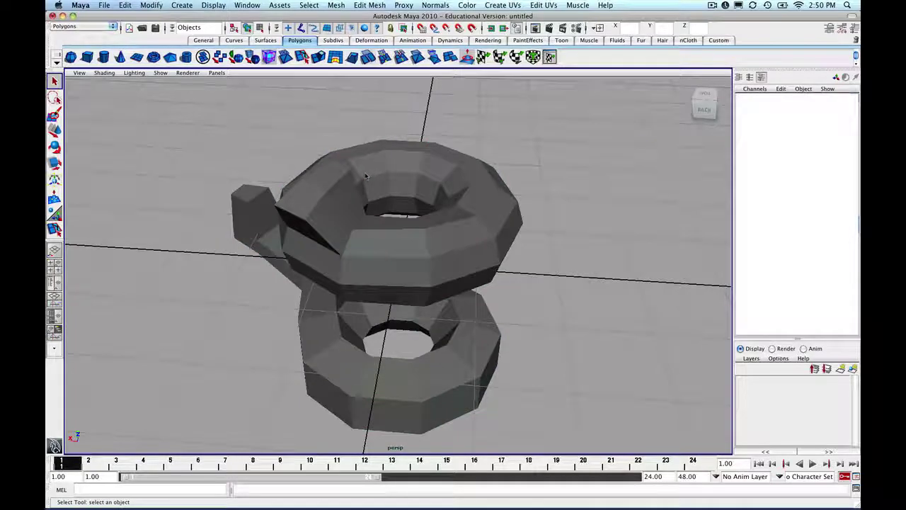
click(366, 177)
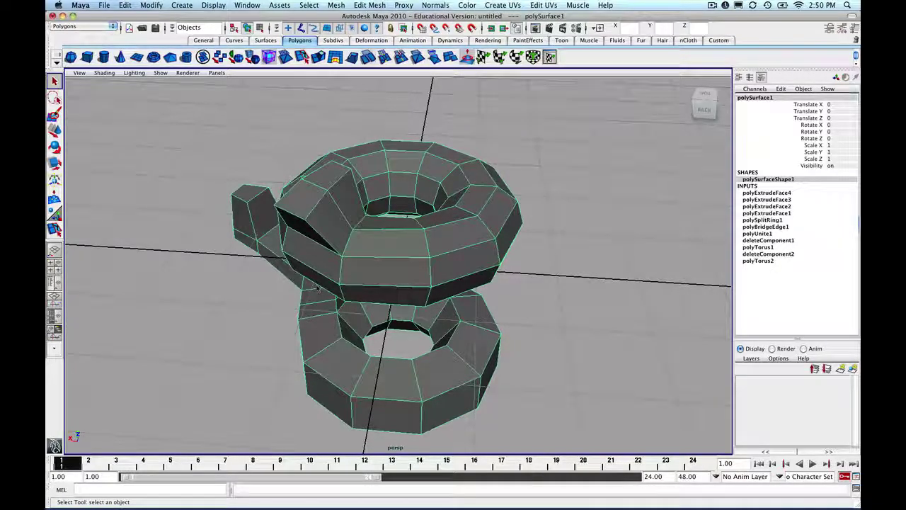
alt+drag(317, 287, 343, 319)
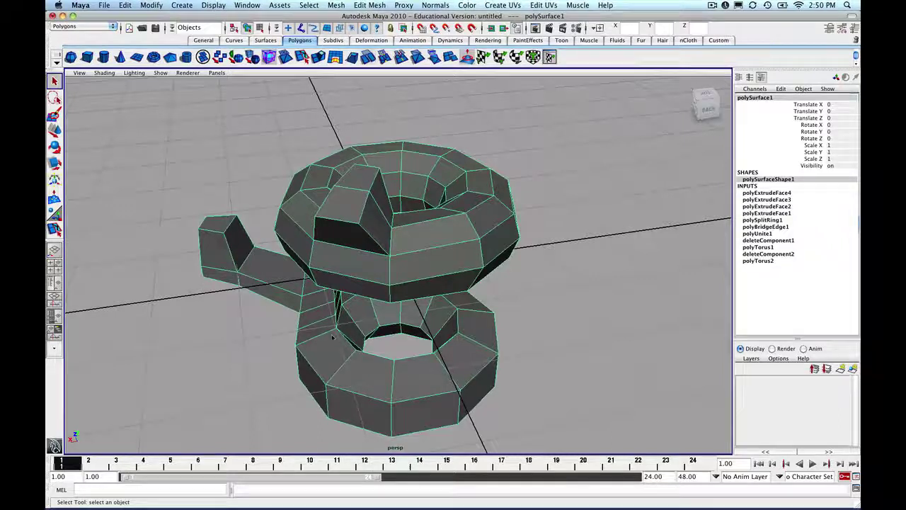
key(3)
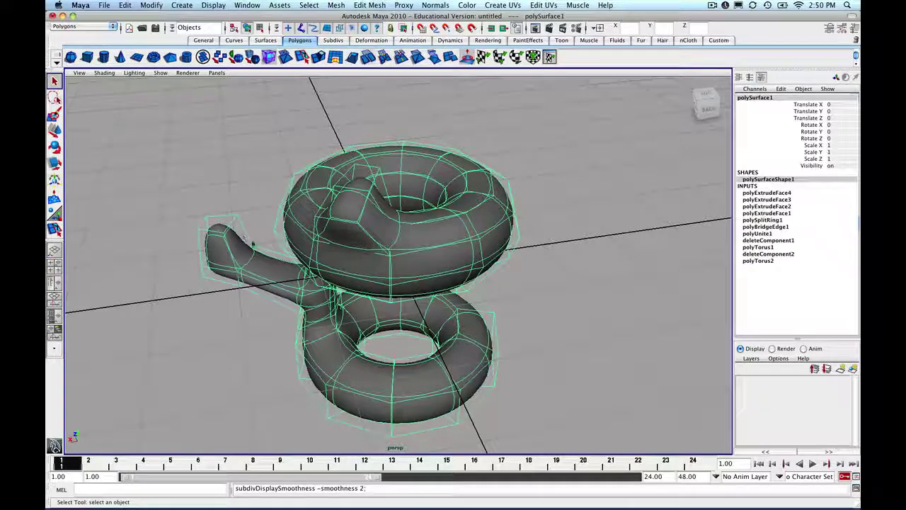
right_click(238, 254)
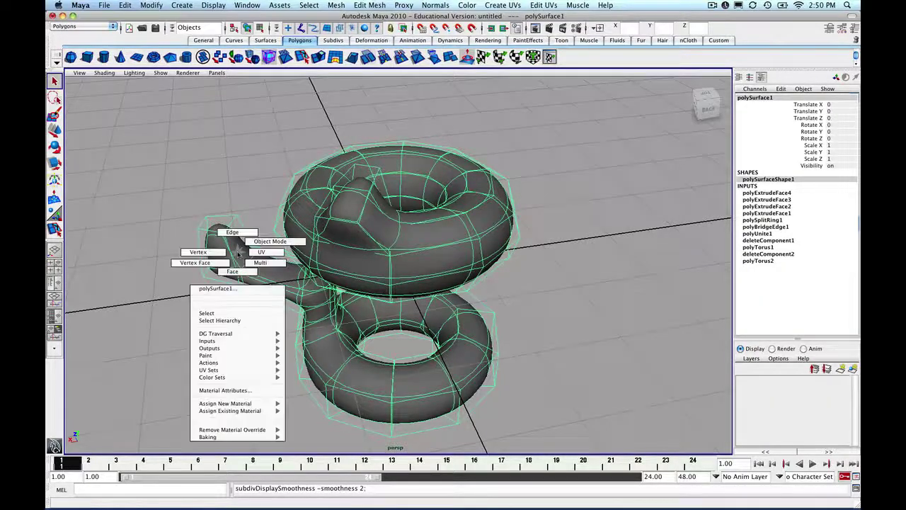
right_drag(238, 254, 220, 251)
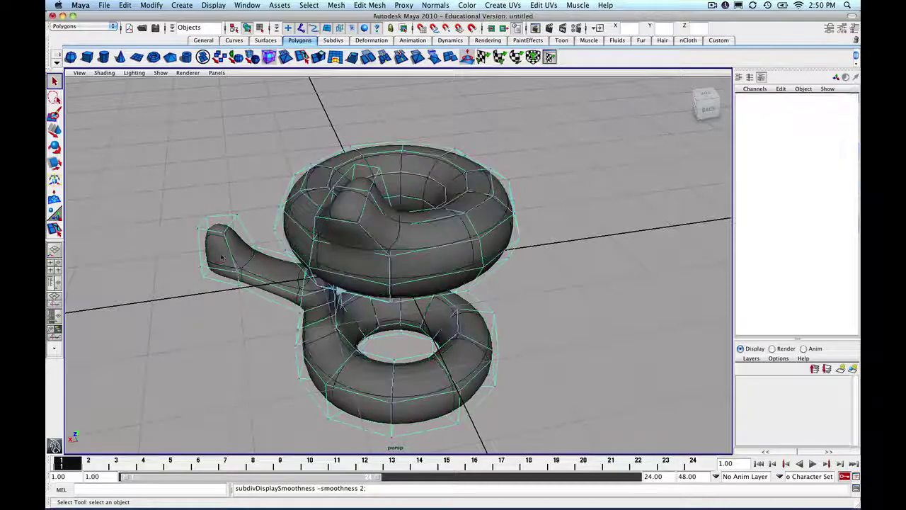
click(237, 216)
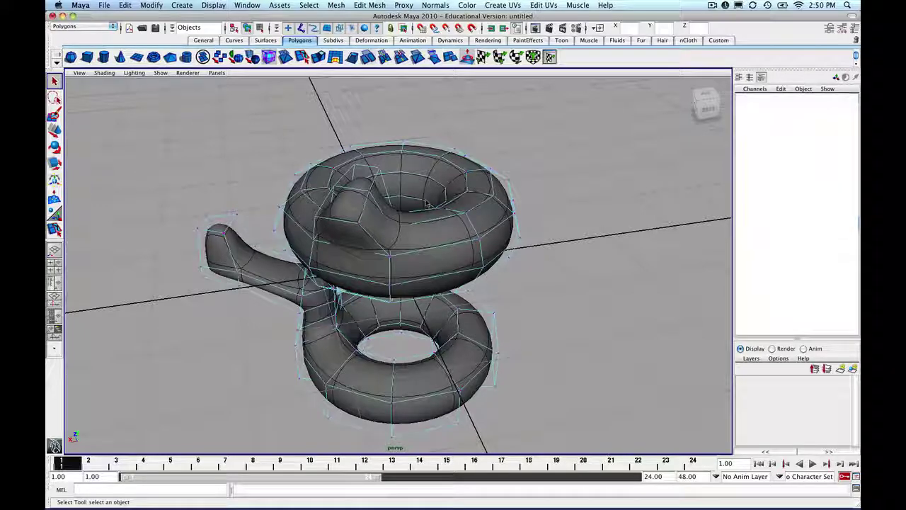
right_click(239, 239)
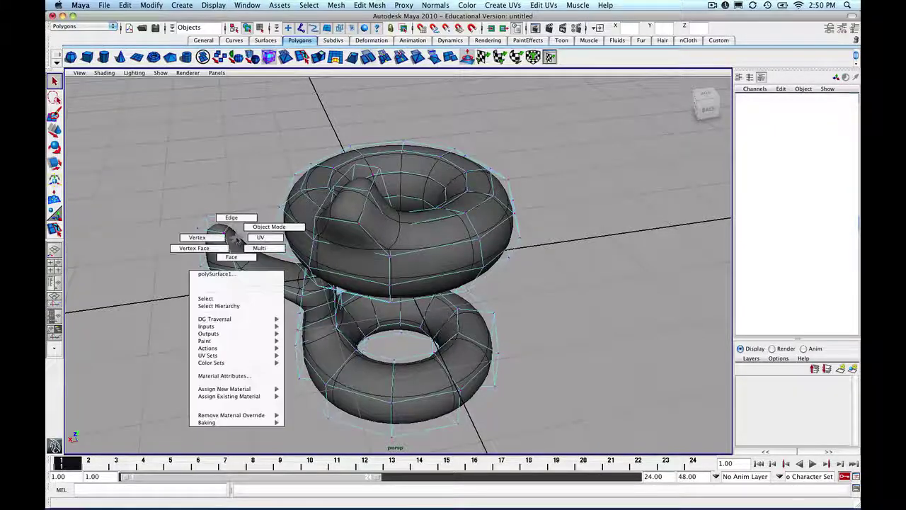
right_drag(239, 240, 260, 228)
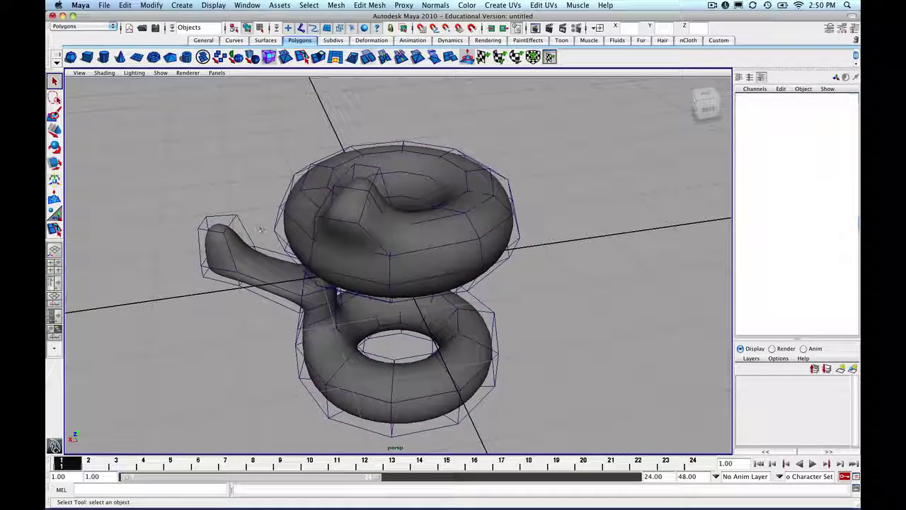
- Reselect the mesh, display it fully smoothed without the cage, and switch to vertex selection
click(218, 236)
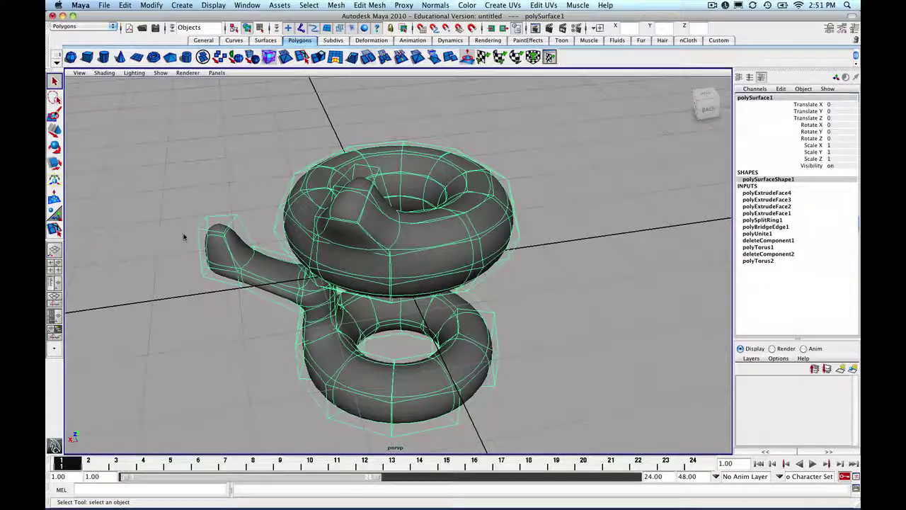
key(3)
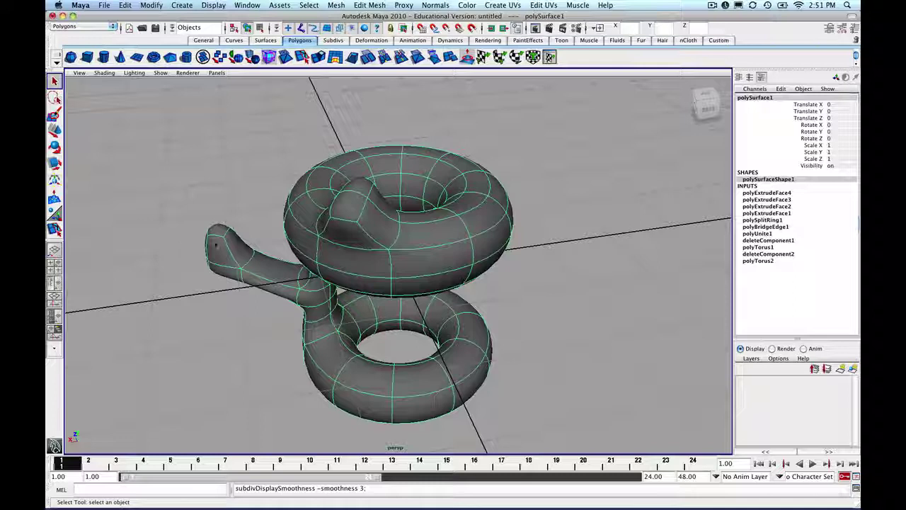
right_drag(217, 245, 201, 249)
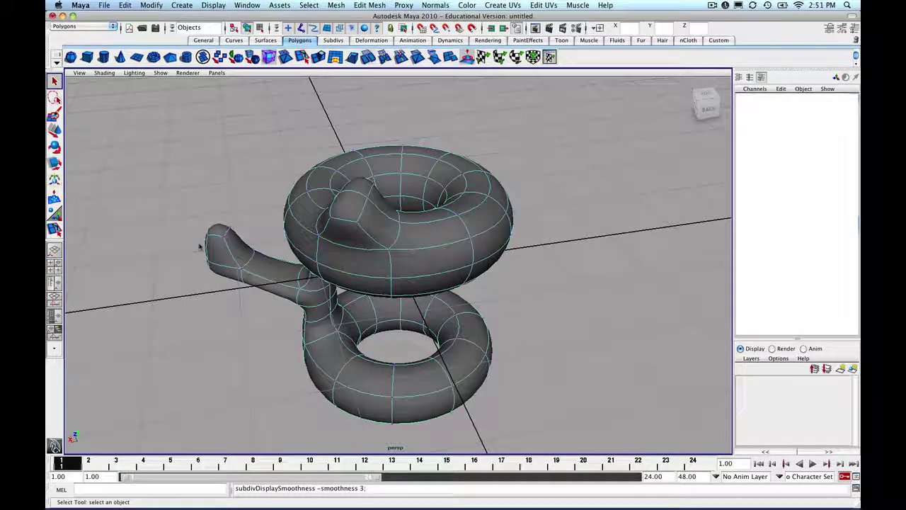
- Select the vertices along one cross-section edge of the smoothed upper torus, move them slightly, and clear the selection
click(222, 235)
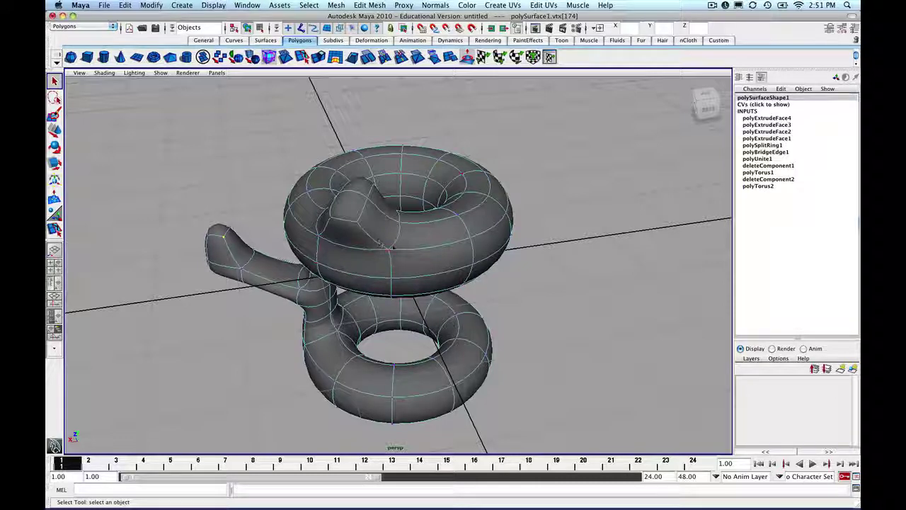
click(458, 217)
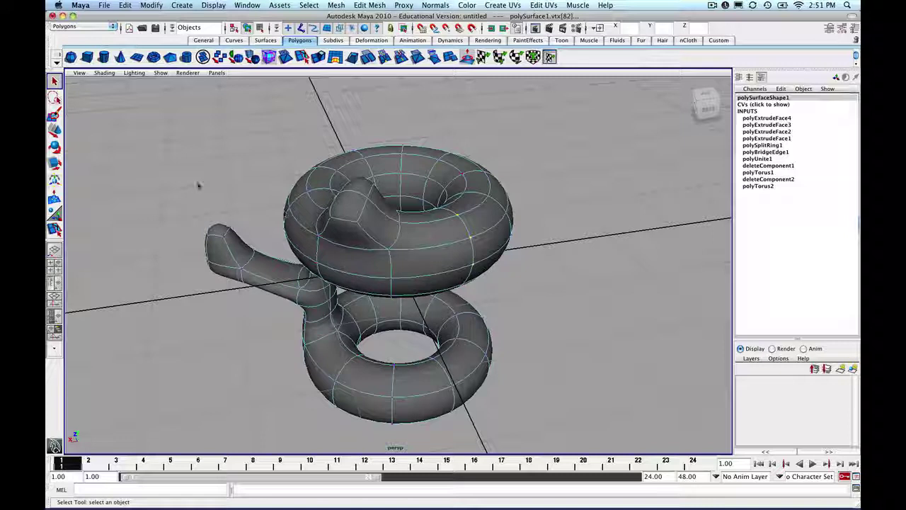
click(54, 130)
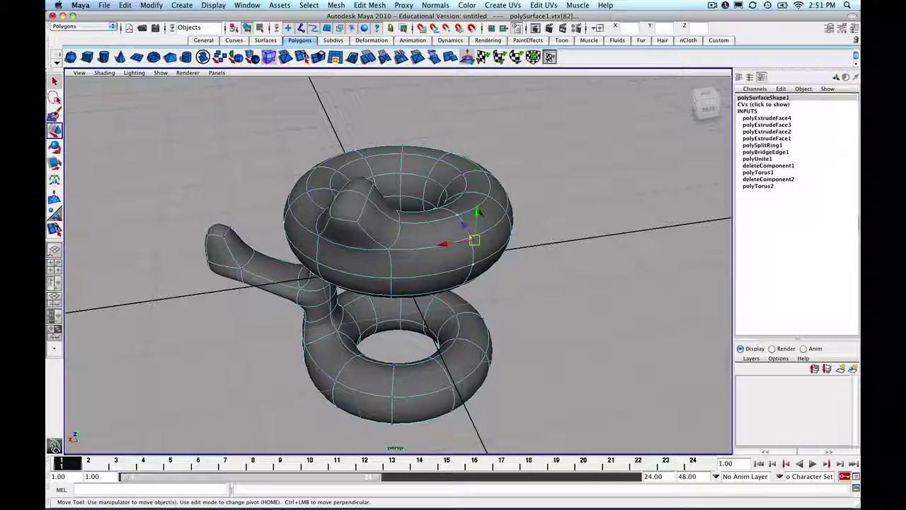
drag(478, 210, 442, 242)
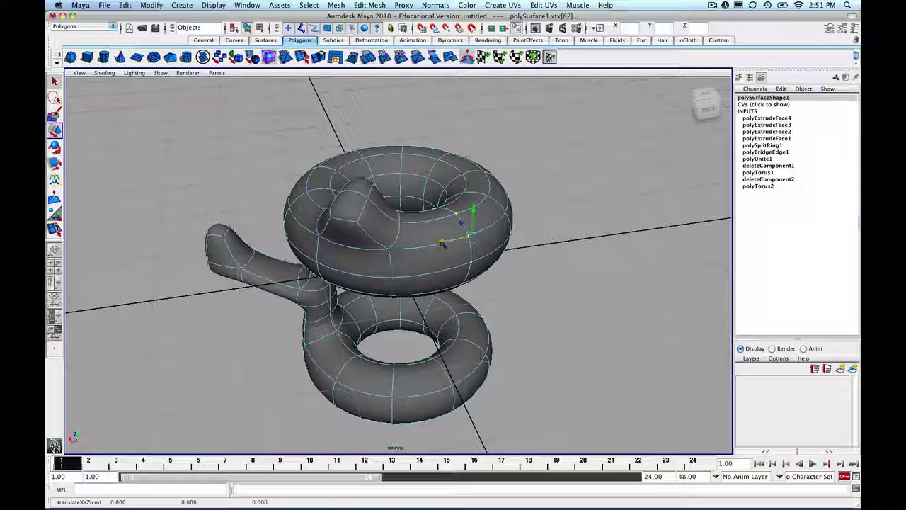
click(524, 236)
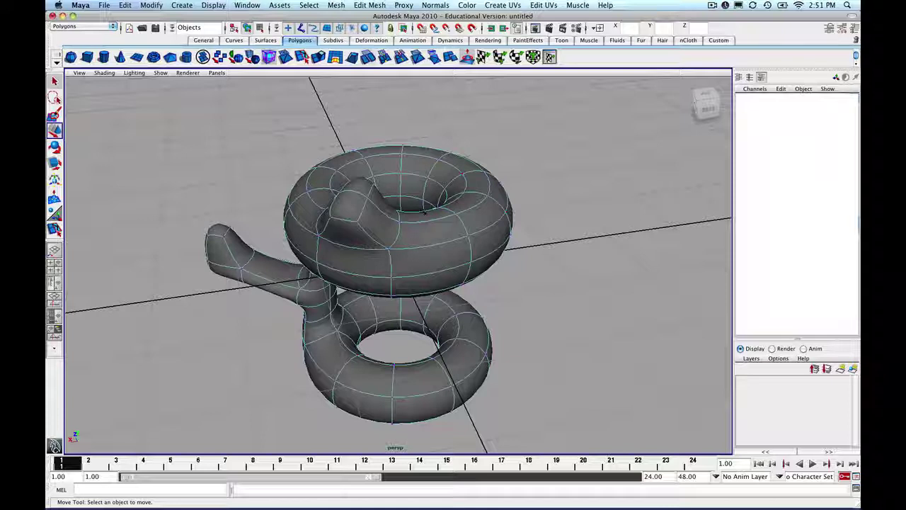
- Cycle the mesh display through unsmoothed, smooth with cage, and fully smooth, ending on fully smooth in Object Mode
key(1)
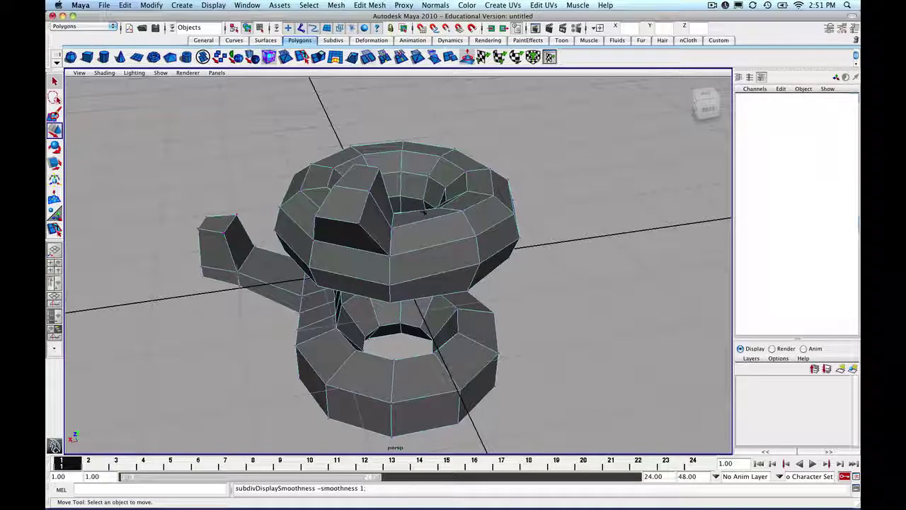
key(2)
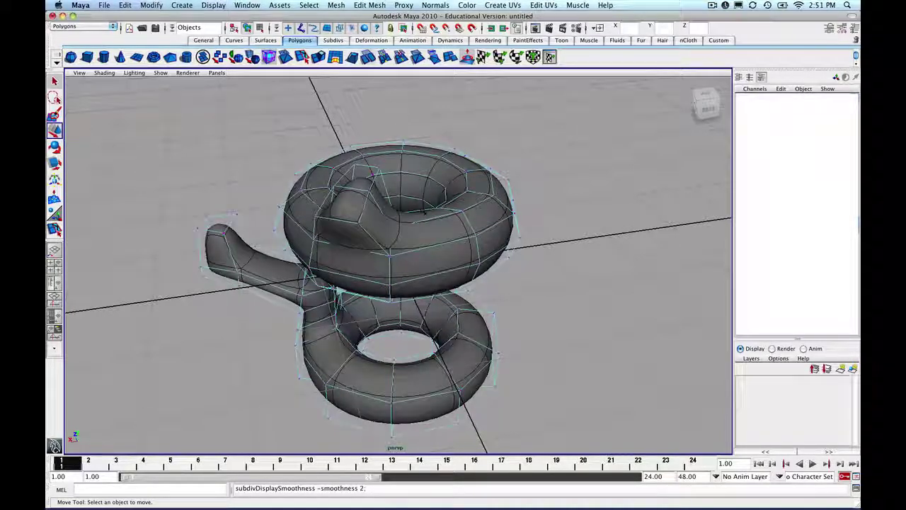
key(3)
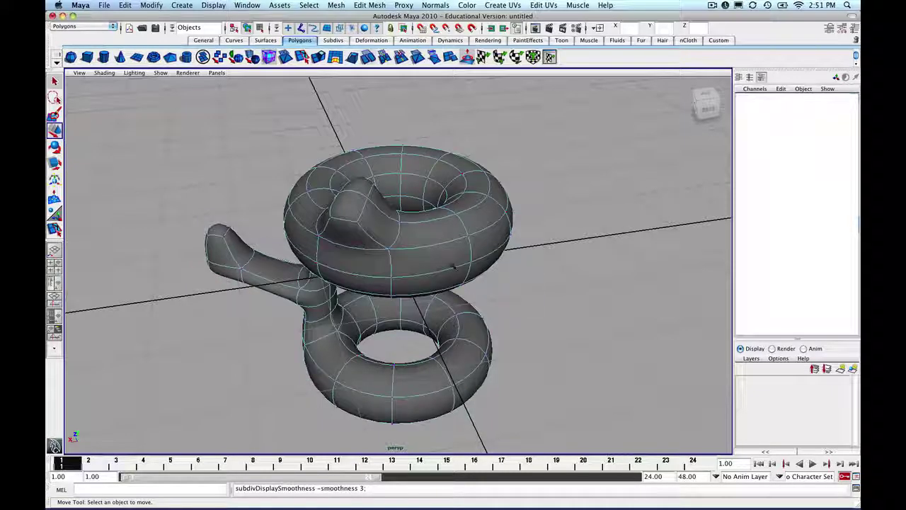
right_click(446, 265)
right_drag(450, 265, 486, 255)
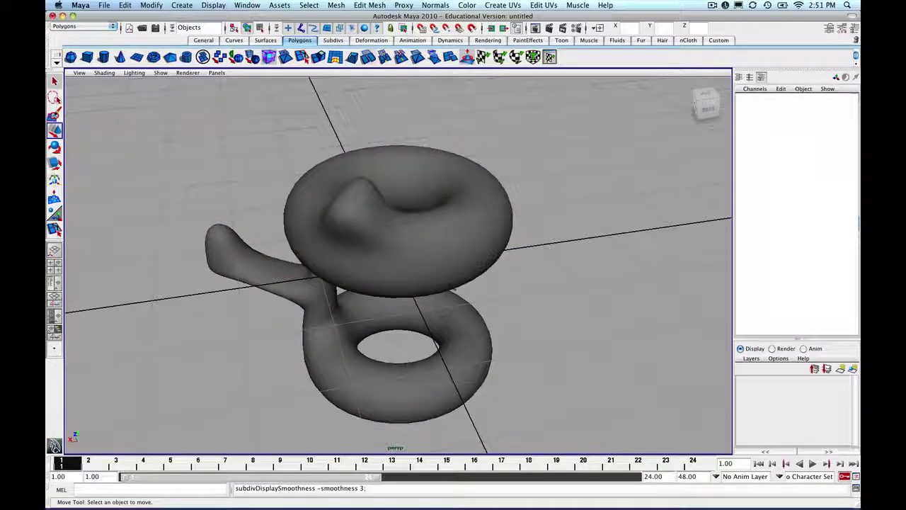
alt+drag(482, 284, 522, 284)
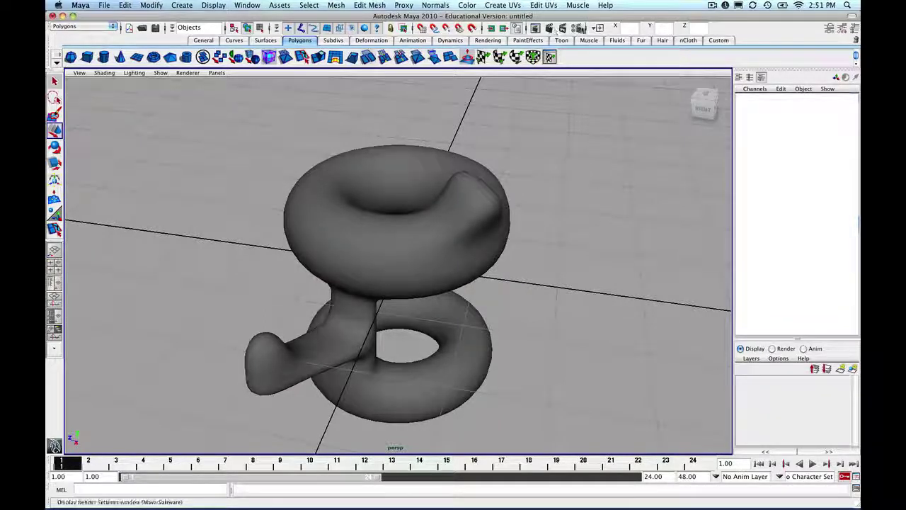
- Open the render settings and test-render the current frame with Maya Software, closing the rendered image after viewing it
click(577, 28)
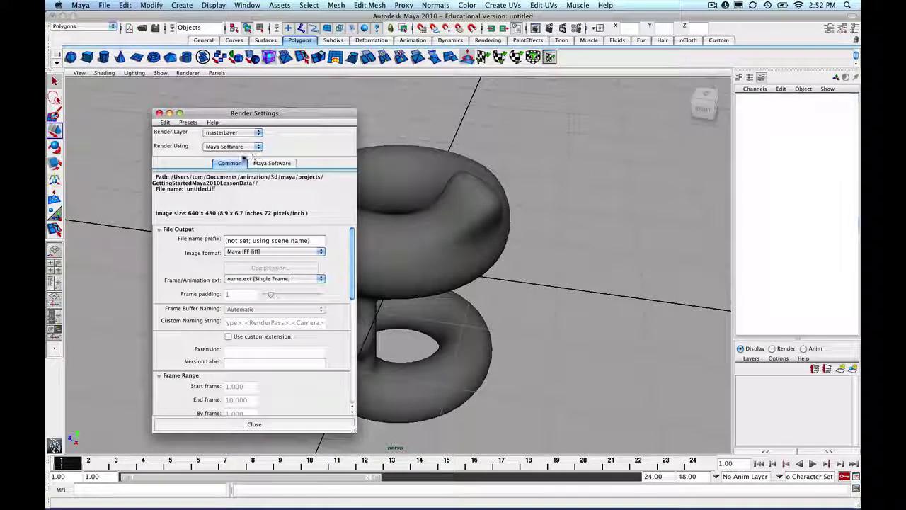
drag(224, 118, 104, 118)
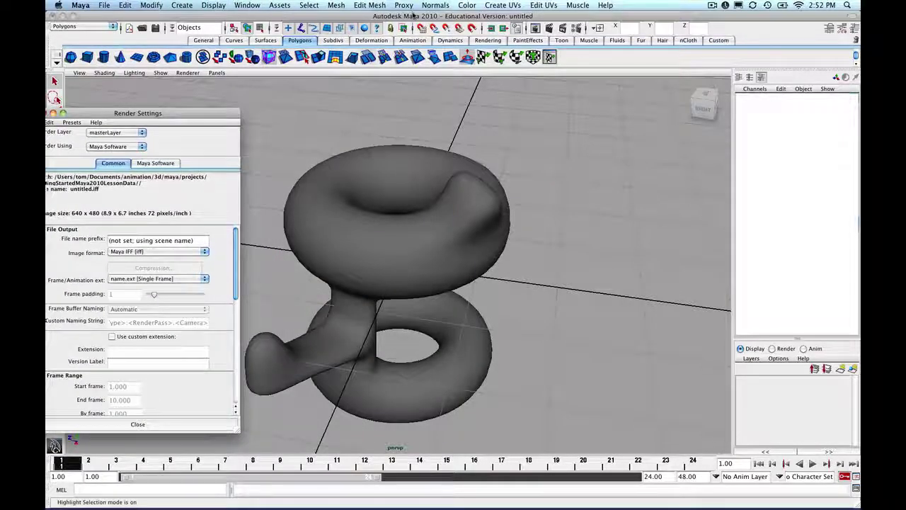
click(549, 29)
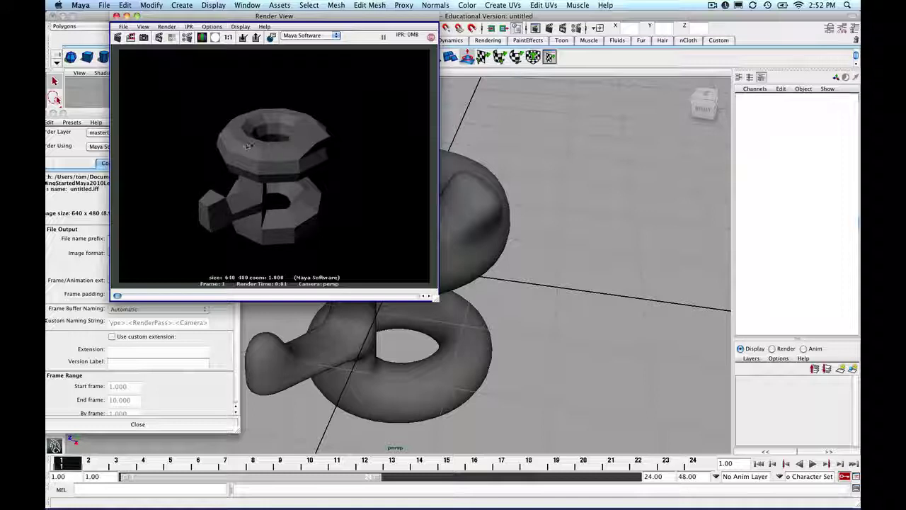
click(117, 17)
- Set the renderer to Maya Hardware and render the current frame, closing the rendered image after viewing it
click(119, 147)
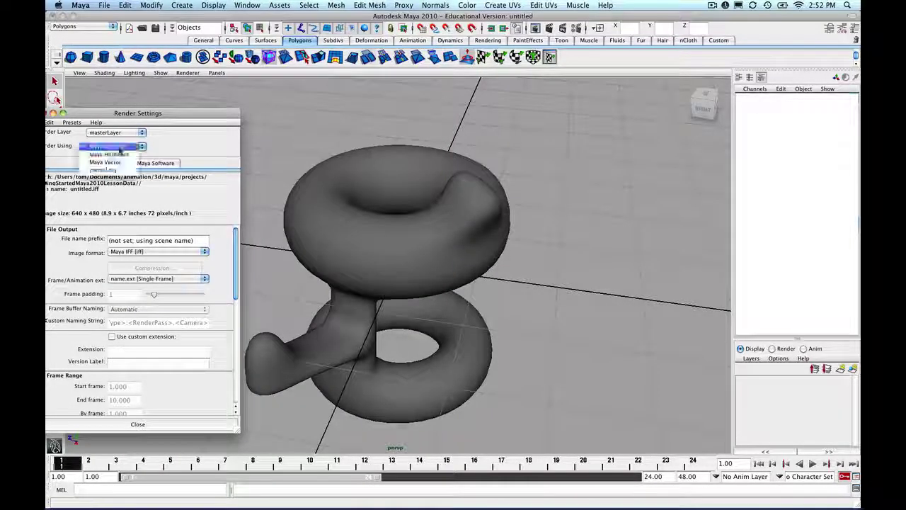
click(107, 153)
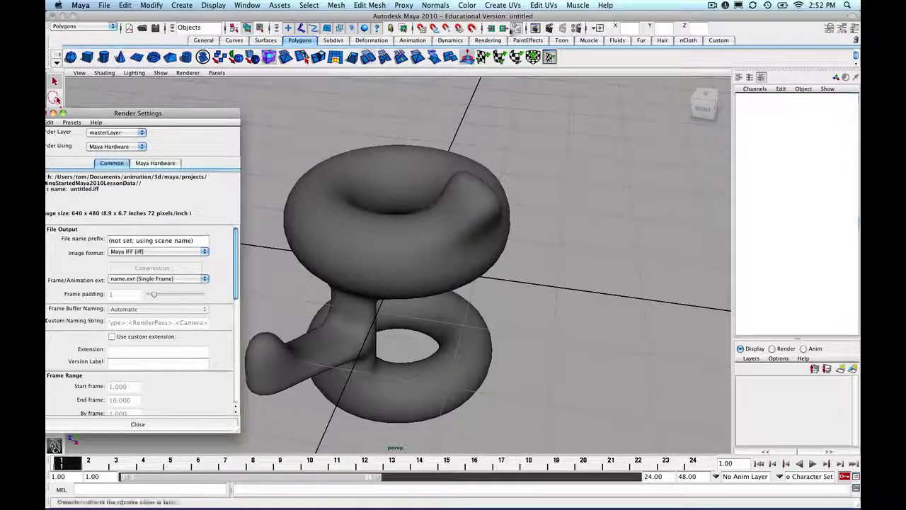
click(535, 29)
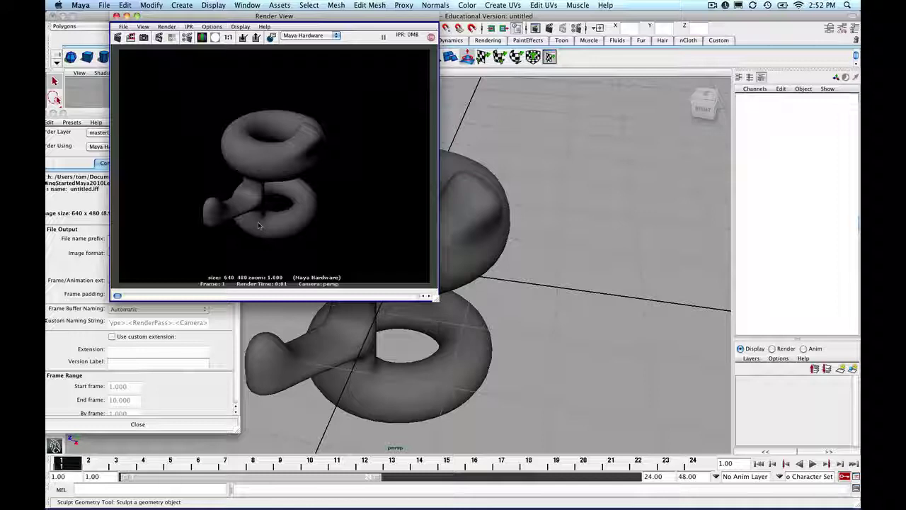
click(116, 16)
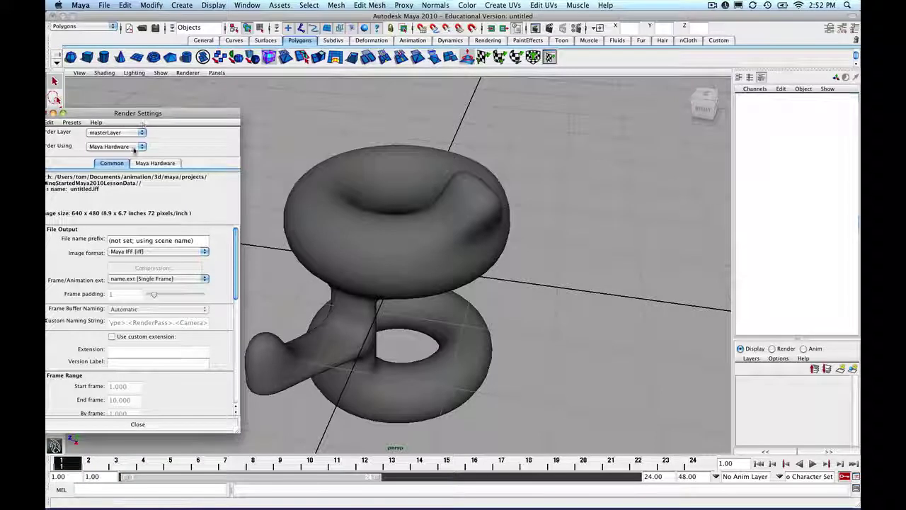
- Set the renderer to mental ray and render the current frame, closing the rendered image after viewing it
click(133, 147)
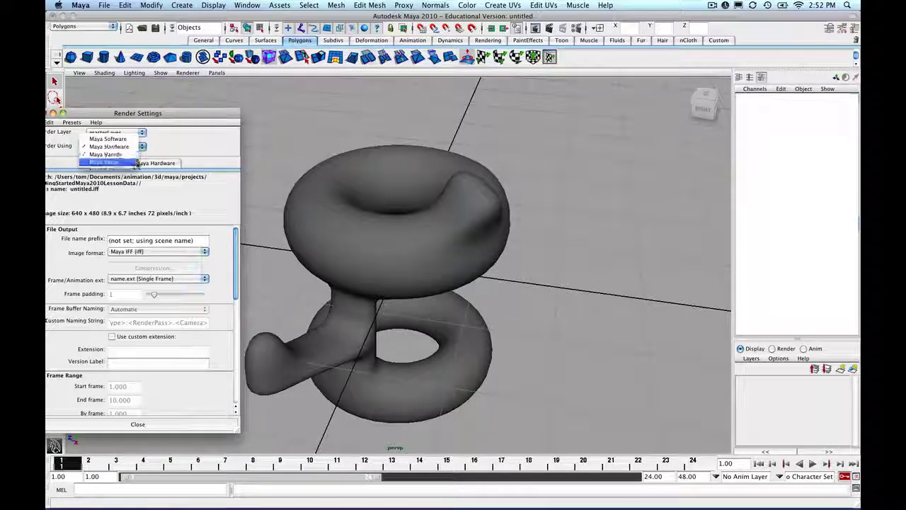
click(107, 163)
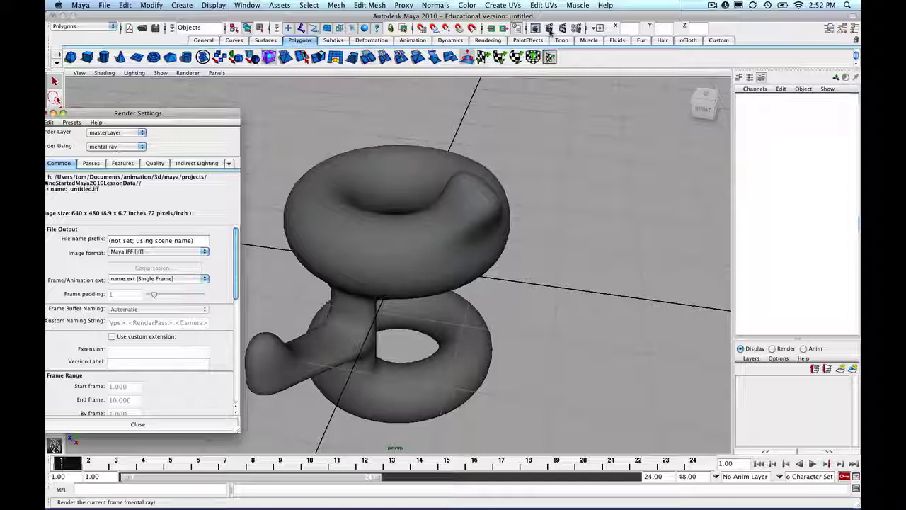
click(549, 28)
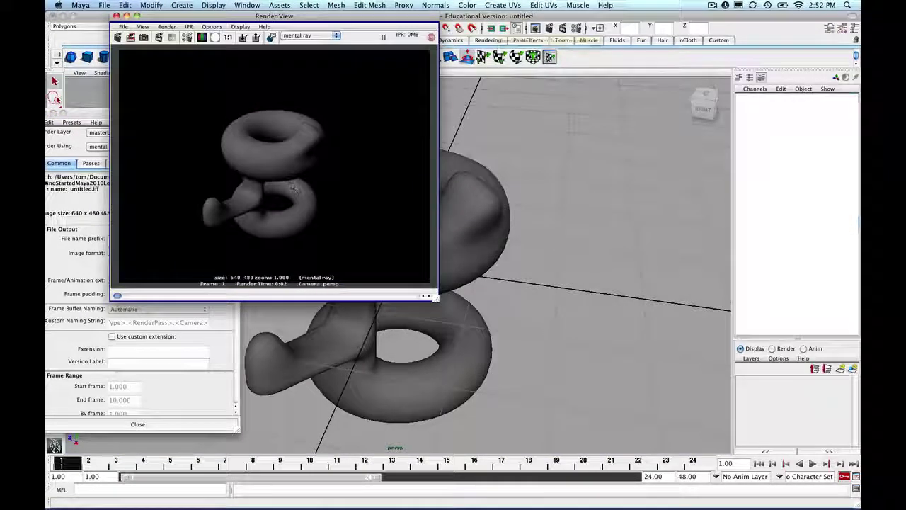
click(117, 15)
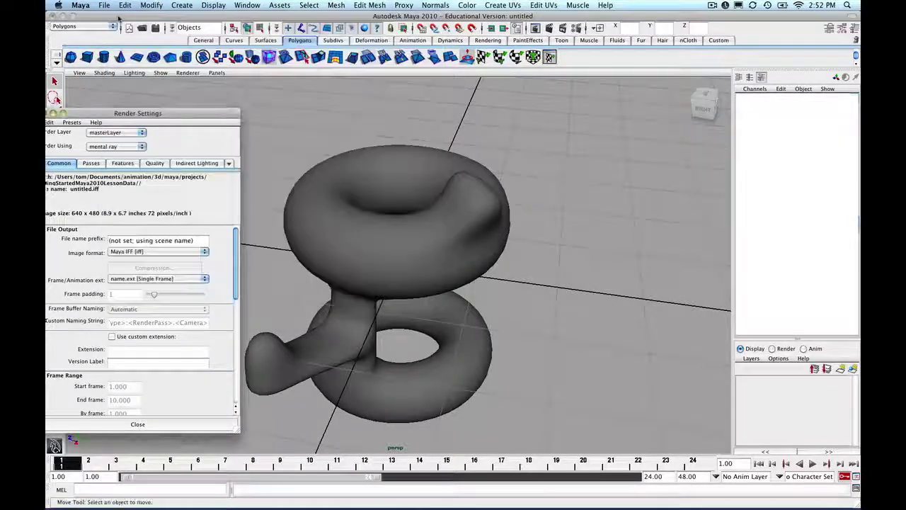
drag(105, 117, 139, 110)
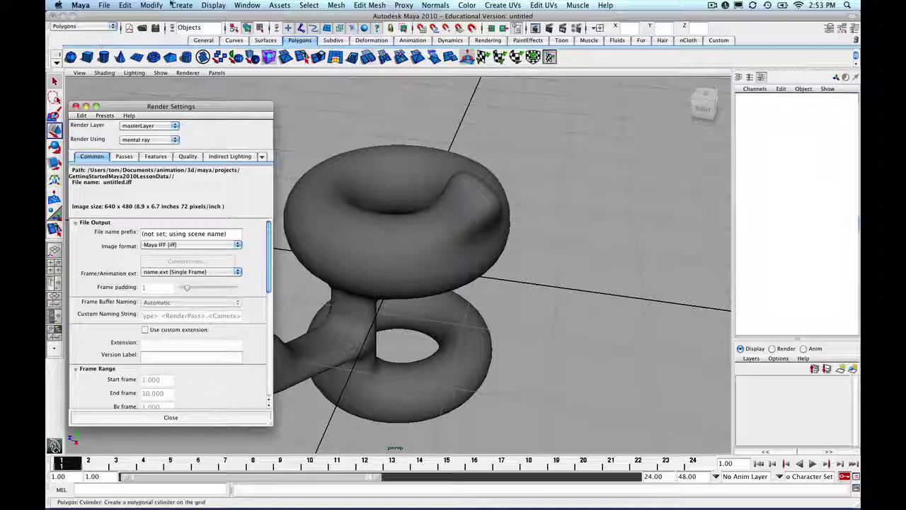
click(337, 5)
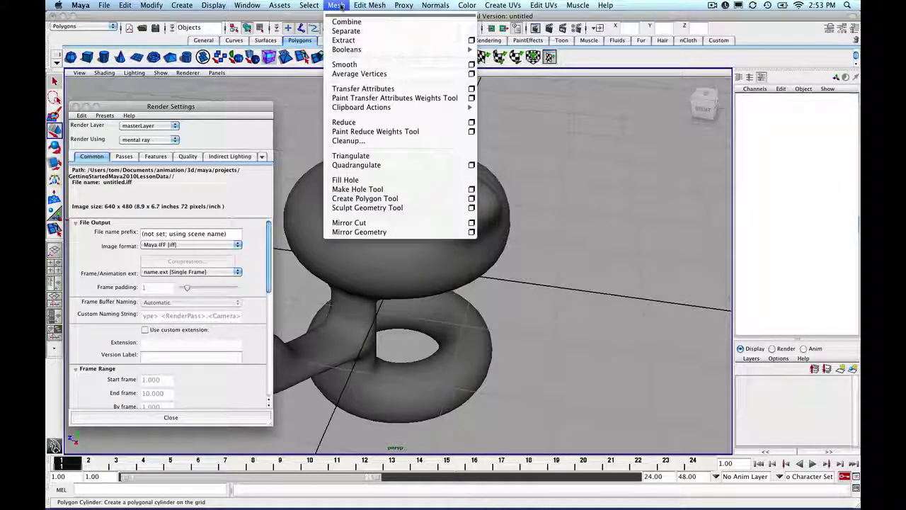
click(338, 6)
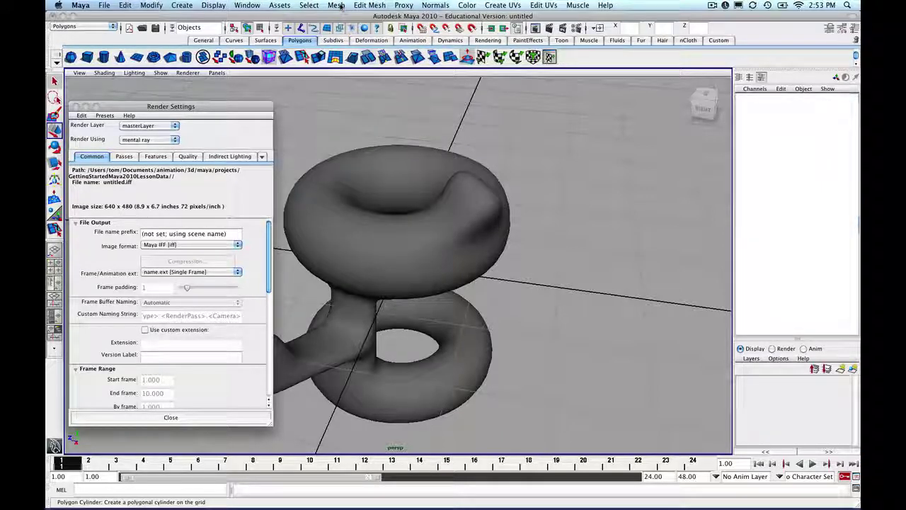
click(380, 5)
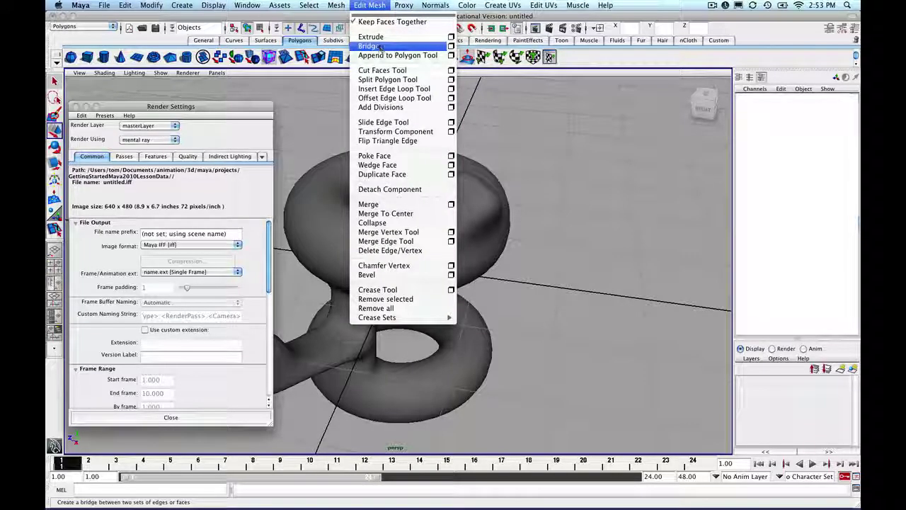
click(391, 21)
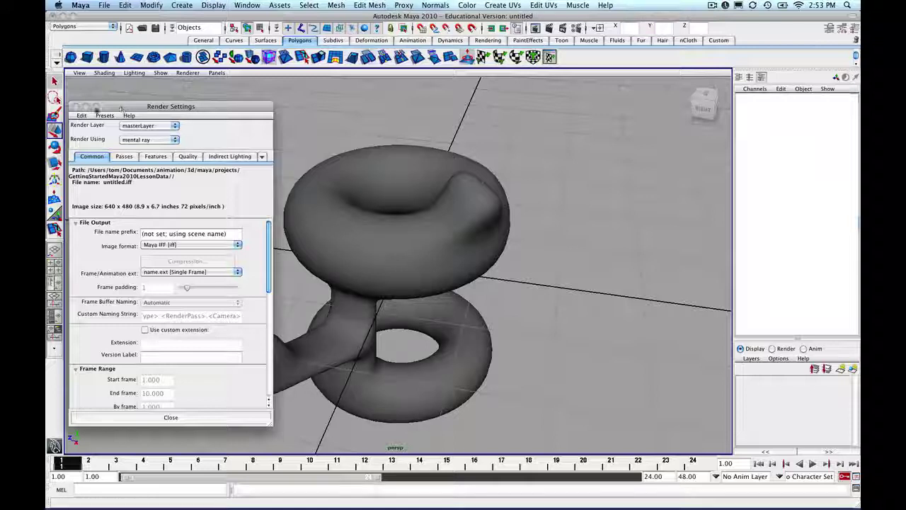
- Close the render settings to leave the perspective view of the smoothed double torus unobstructed
click(75, 106)
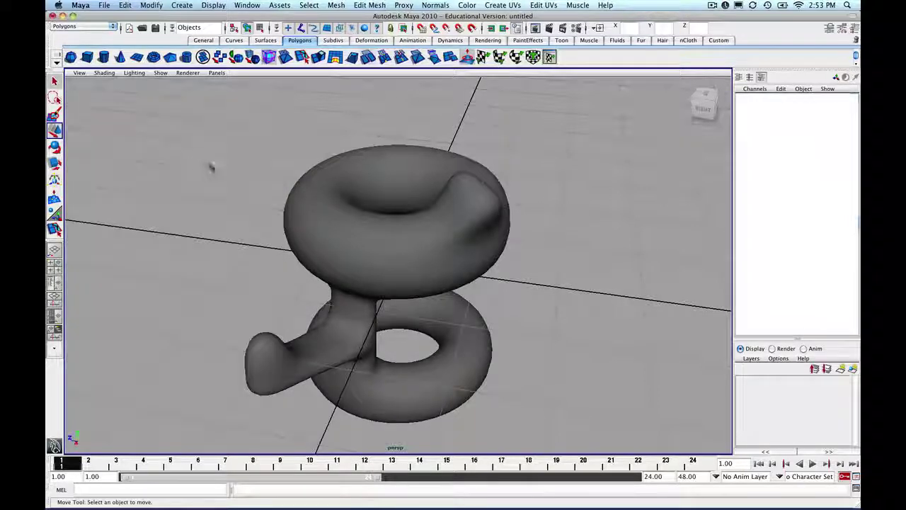